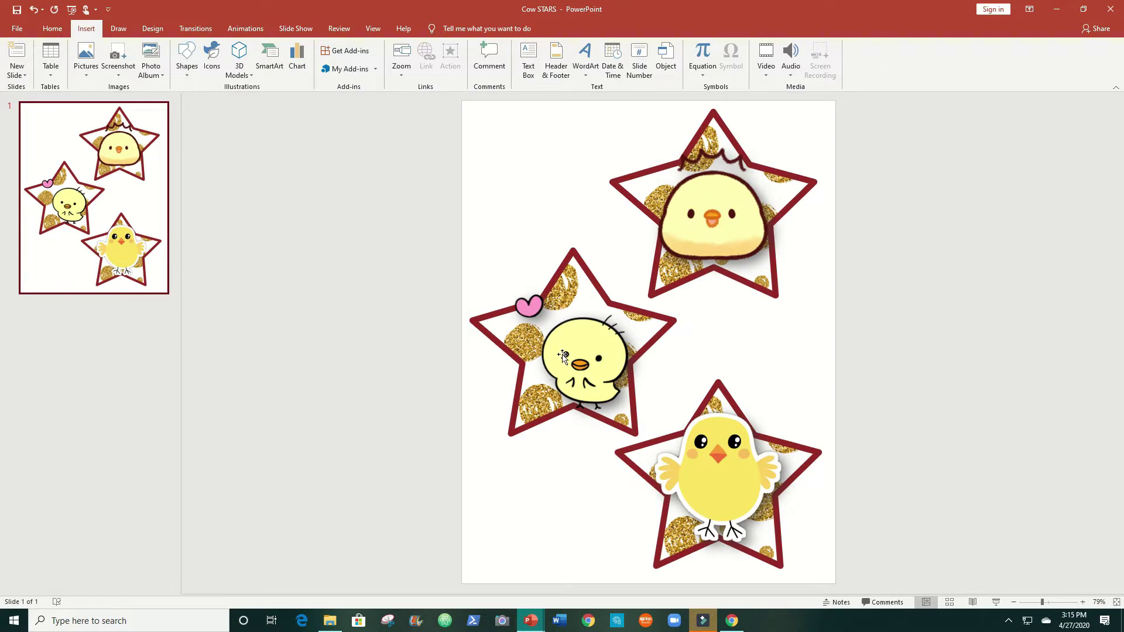
Delete the middle, top and bottom chick pictures, then bring up Chrome's new tab
left_click(563, 356)
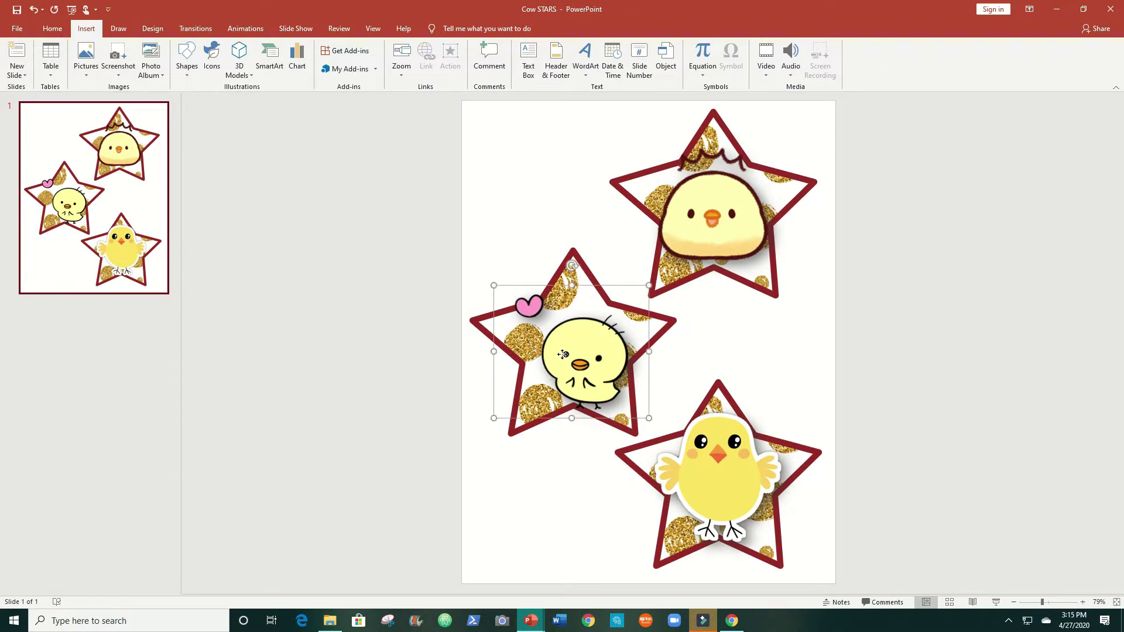
key("Delete")
left_click(714, 217)
key("Delete")
left_click(718, 463)
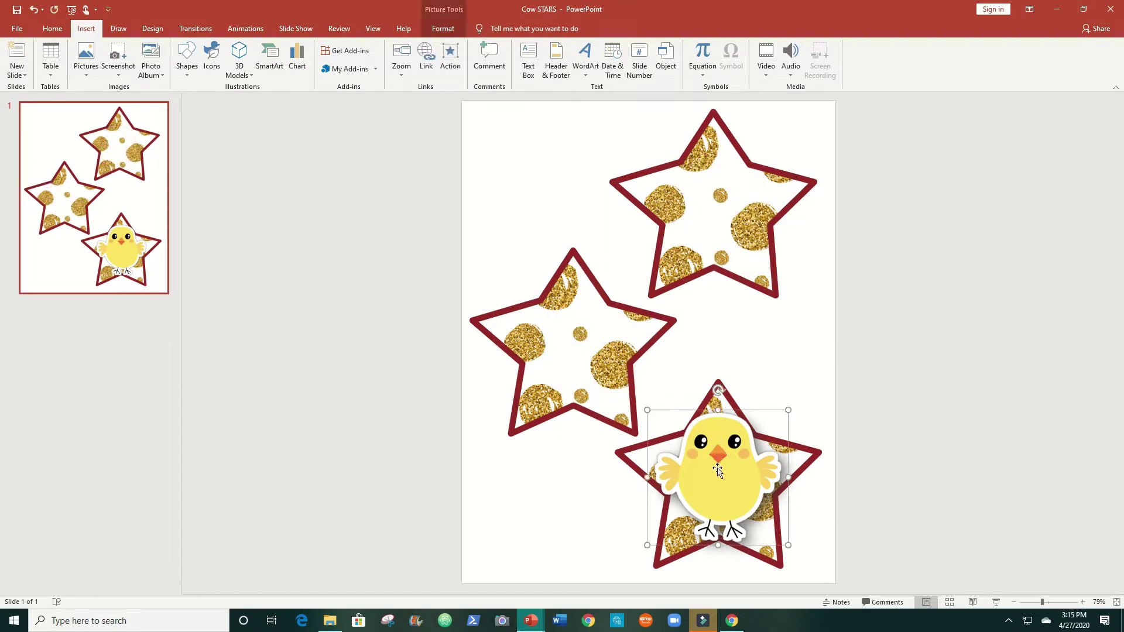
key("Delete")
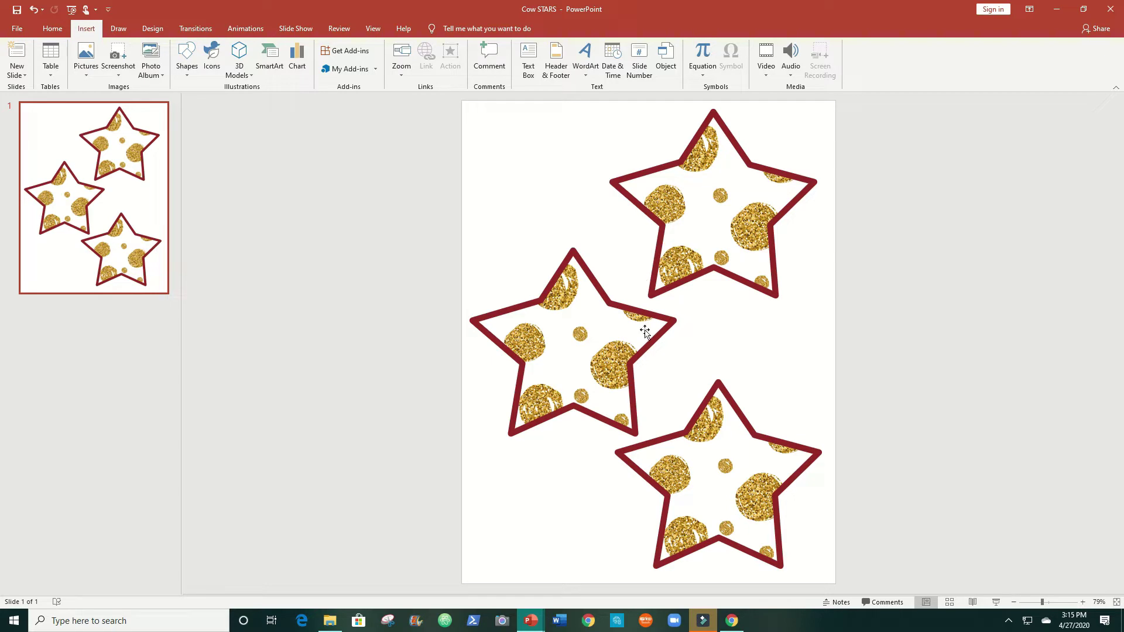
left_click(732, 622)
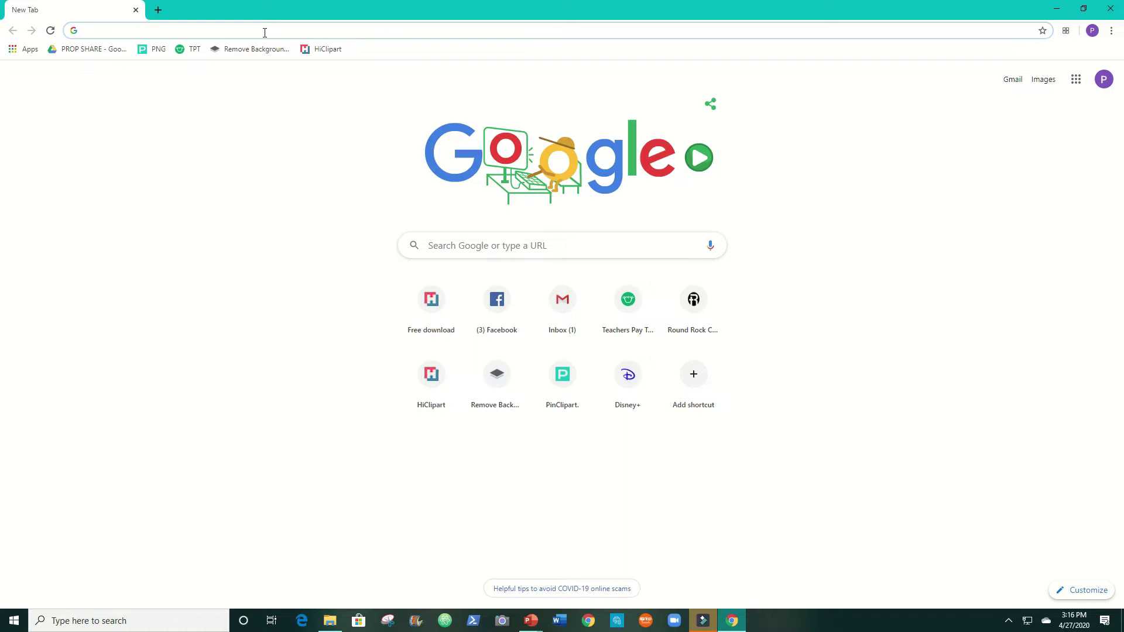
Search Google Images for 'grass' and save the lawn photo as meadow-3375052_1920-(1)
type("grass")
key("Return")
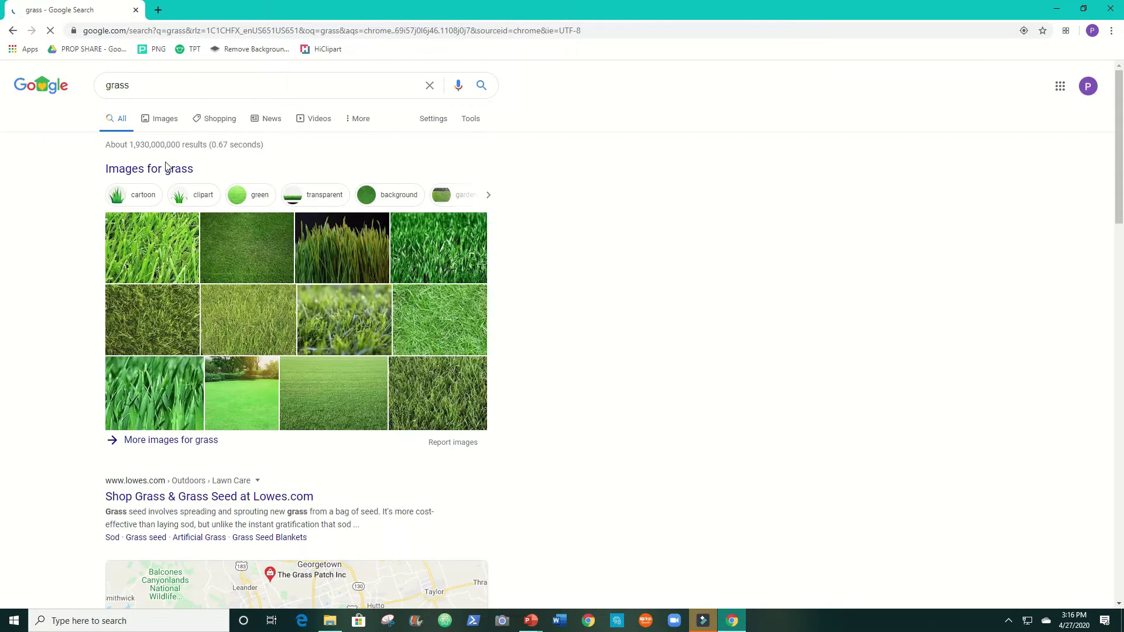
left_click(165, 169)
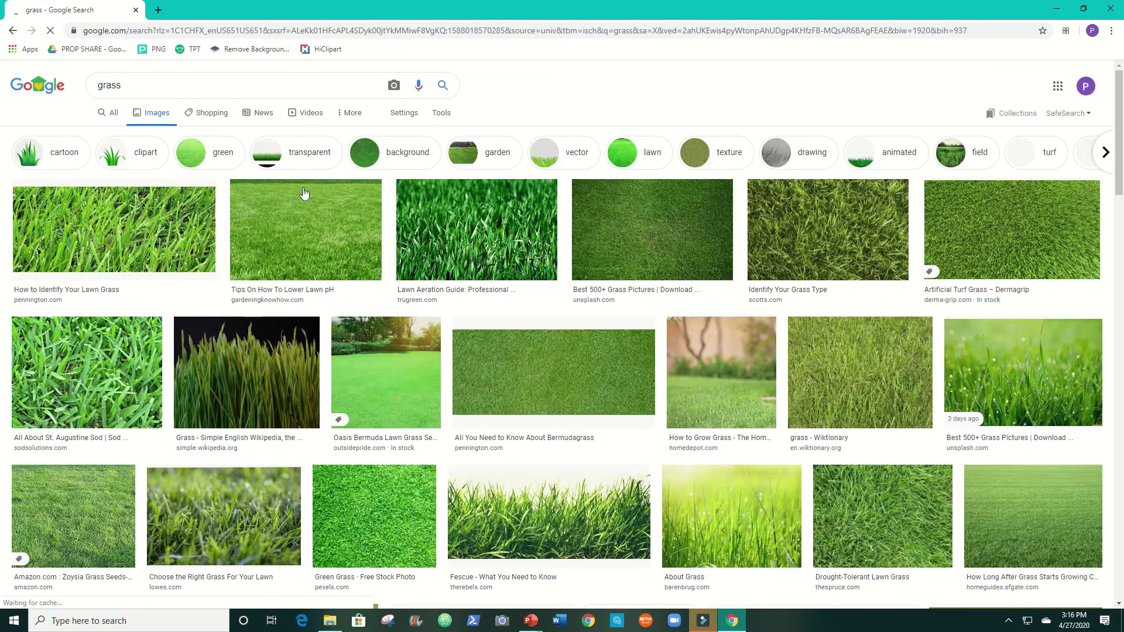
left_click(504, 254)
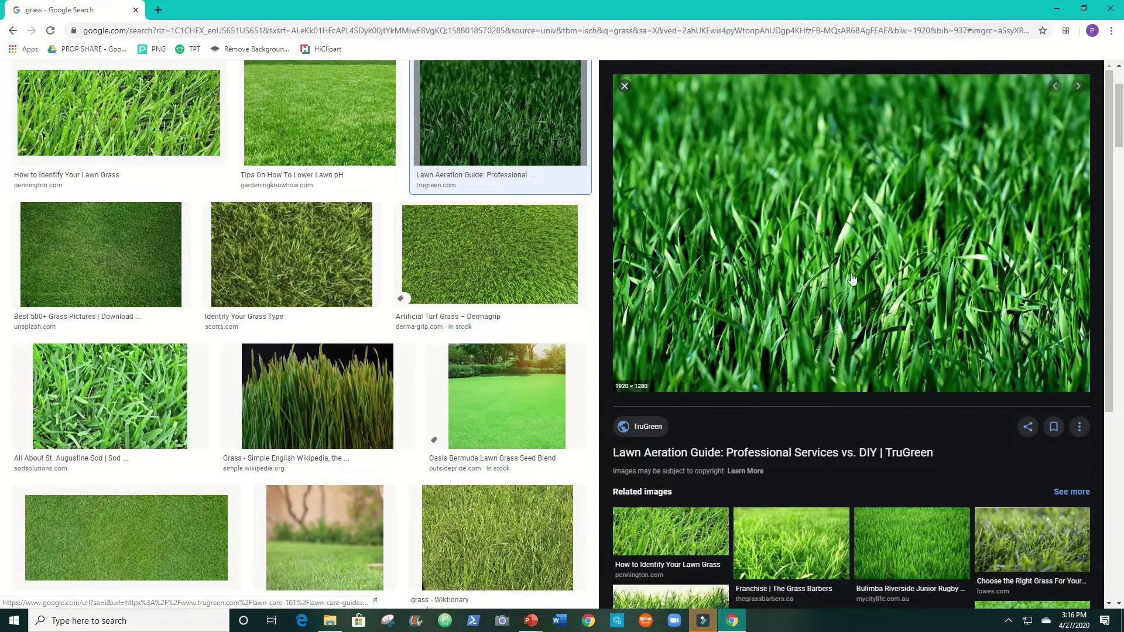
right_click(776, 216)
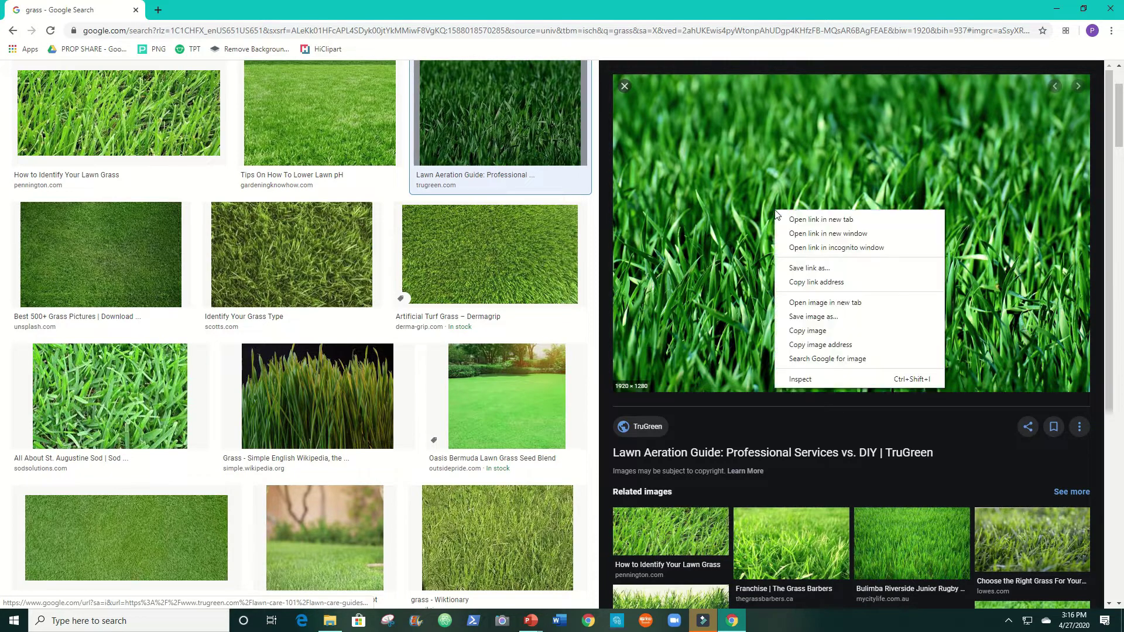
left_click(796, 319)
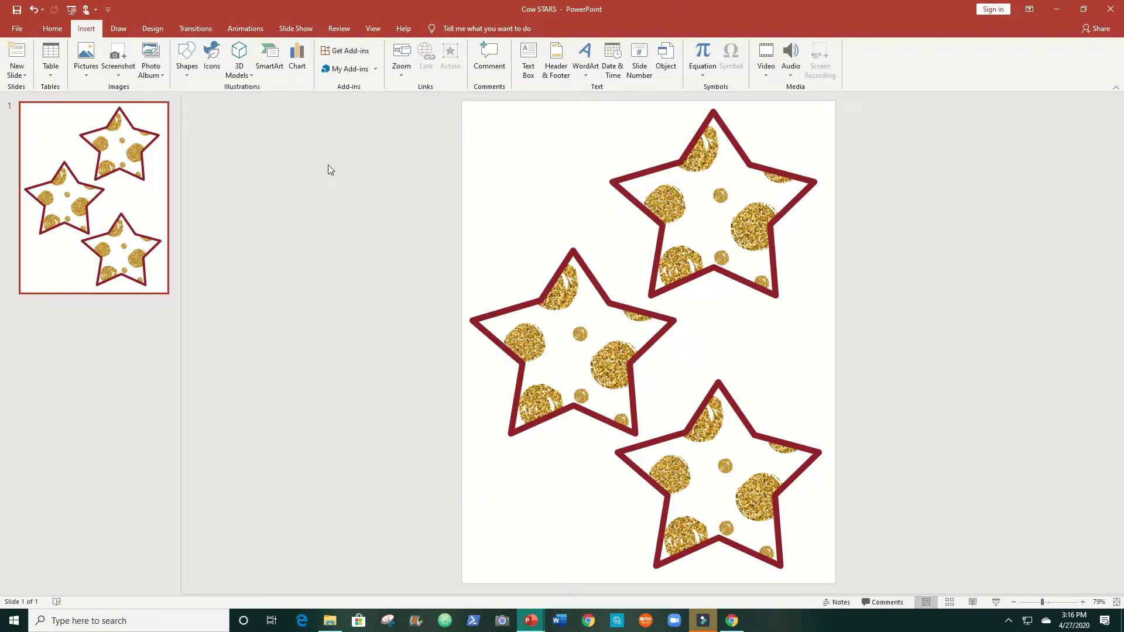
Select all three stars and picture-fill them with the meadow-3375052_1920-(1) grass image from file
left_click(150, 28)
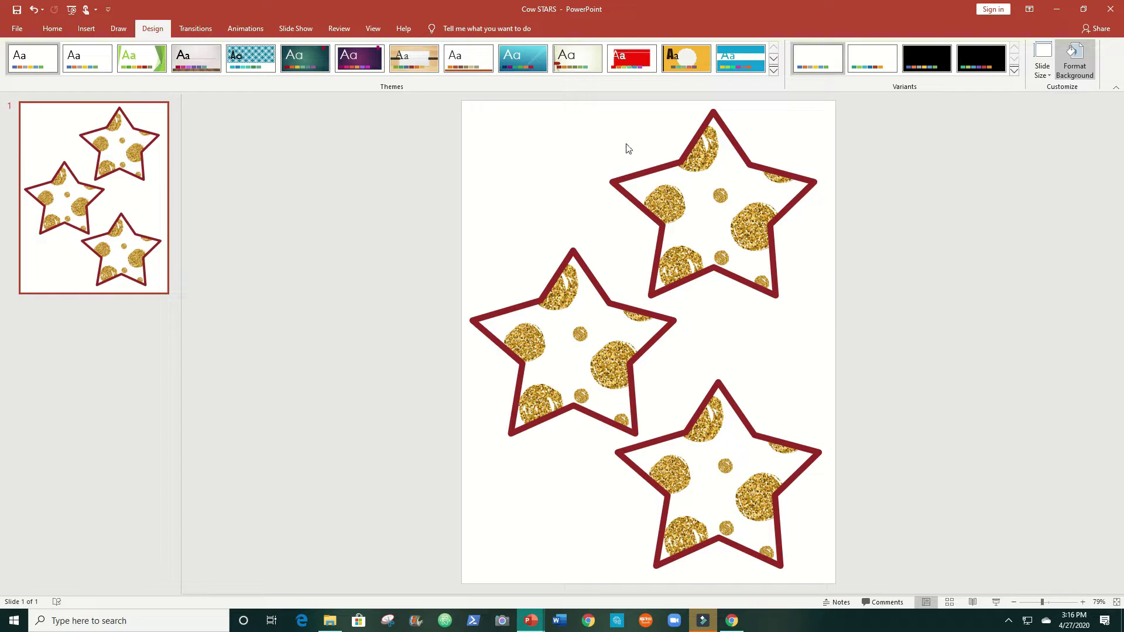
left_click_drag(367, 103, 740, 571)
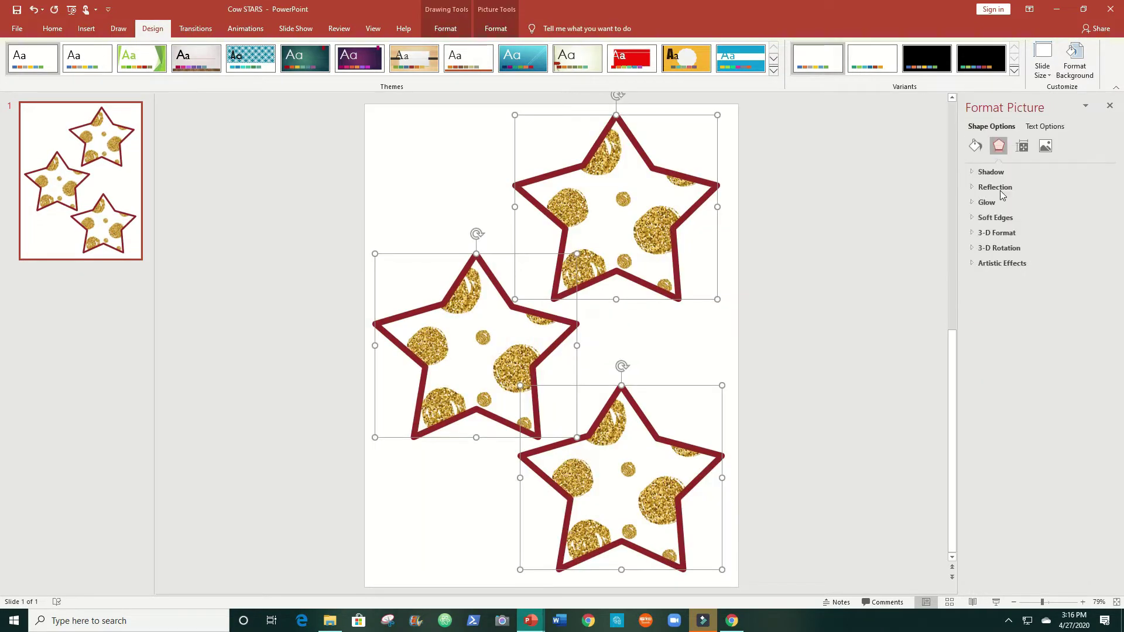
left_click(976, 145)
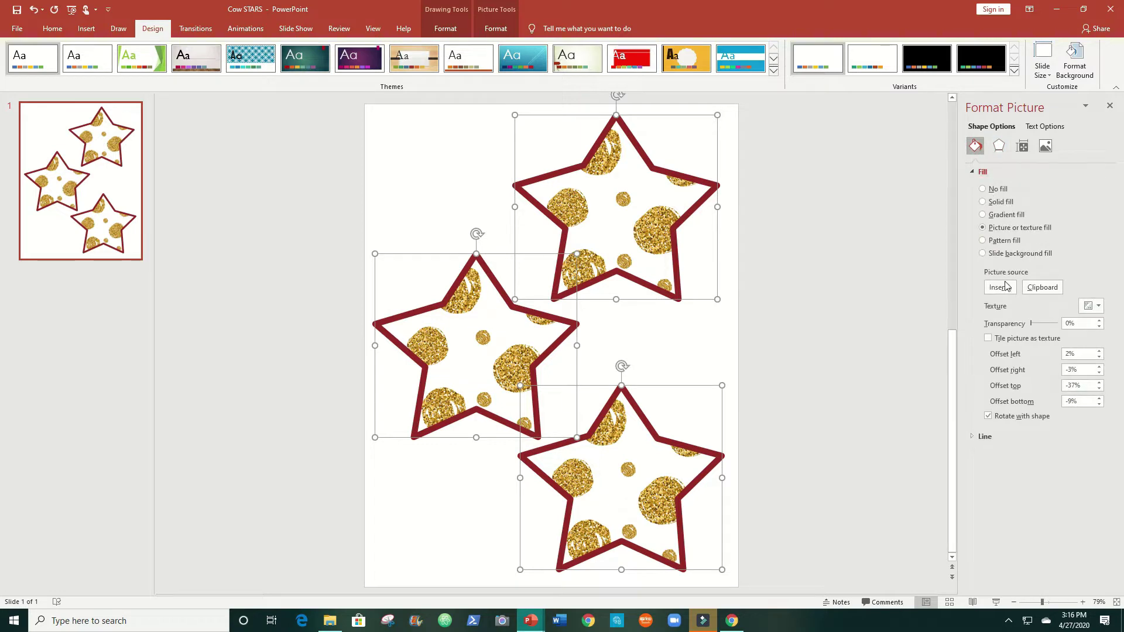
left_click(996, 287)
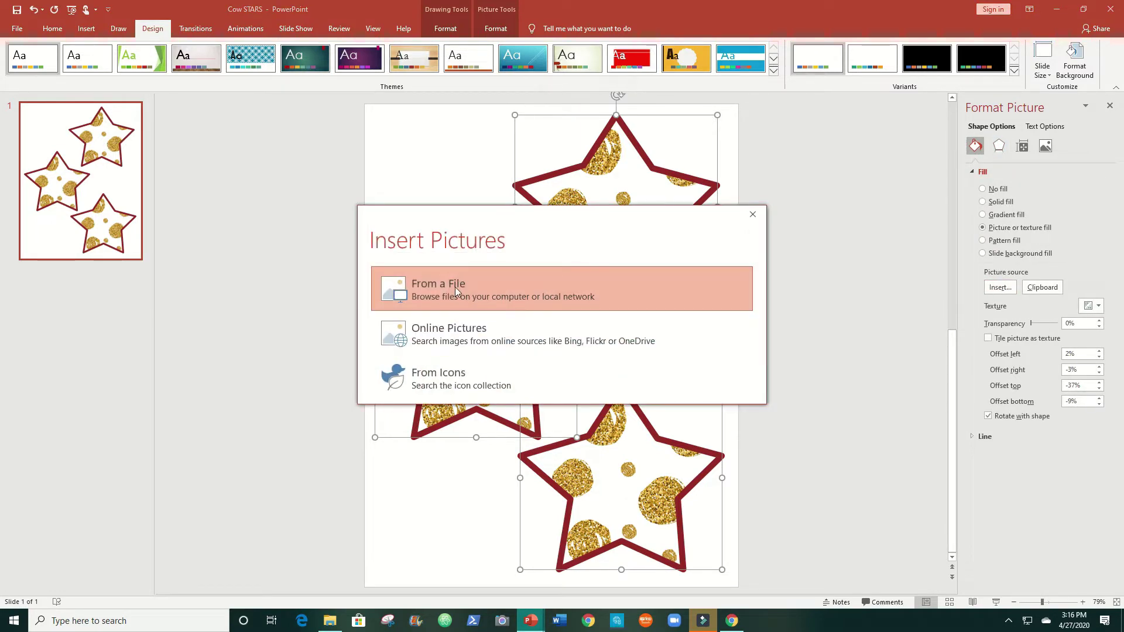
left_click(456, 286)
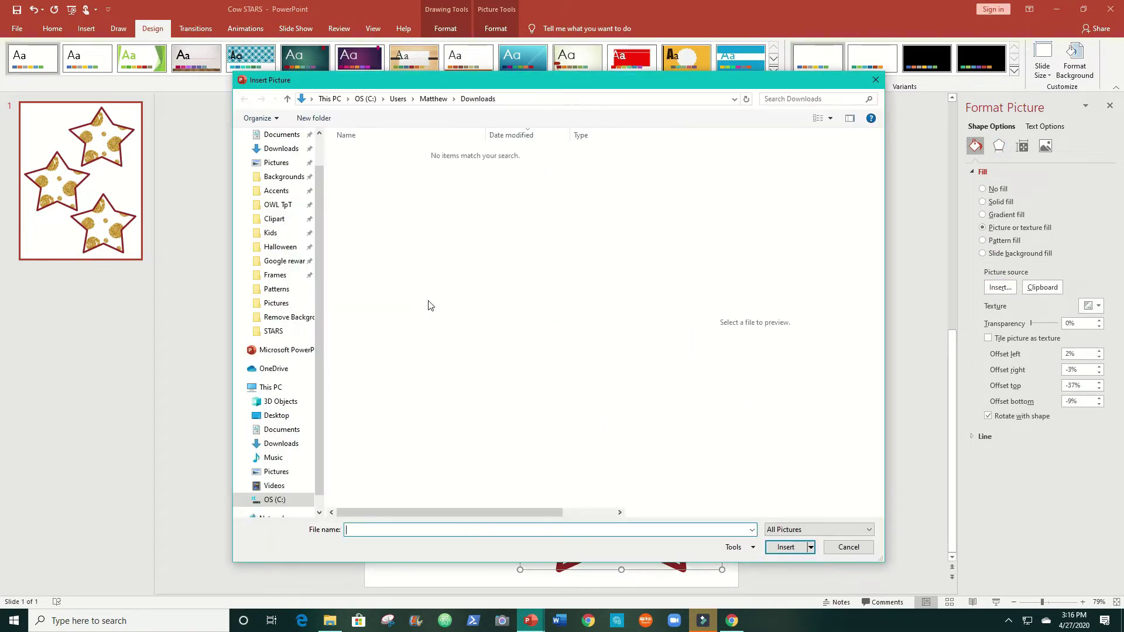
left_click(276, 303)
left_click(437, 170)
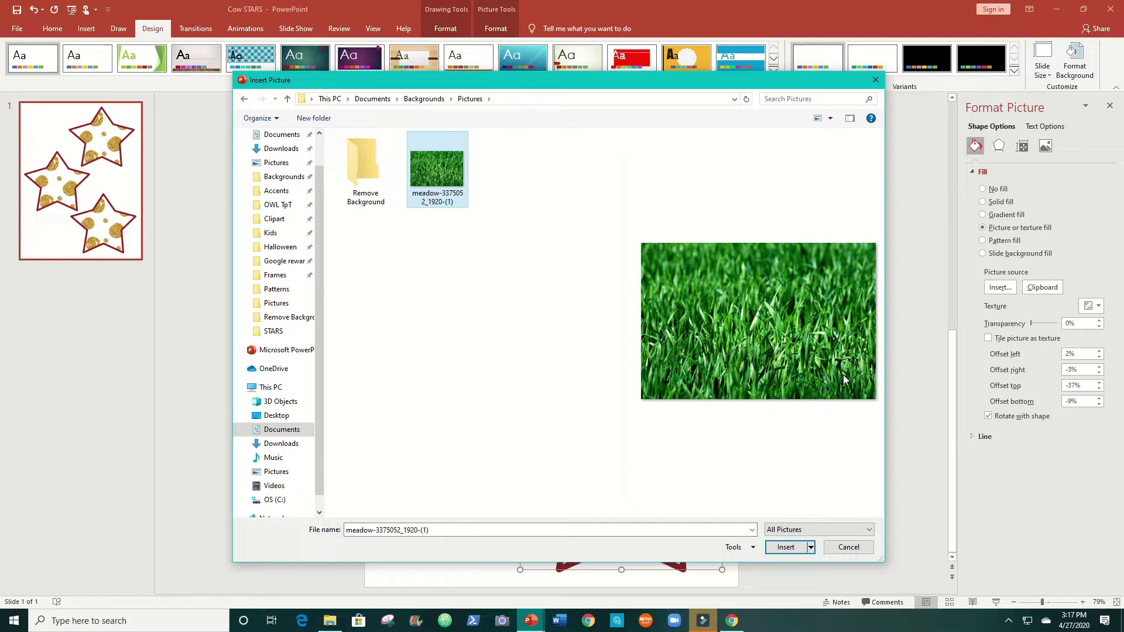
left_click(787, 547)
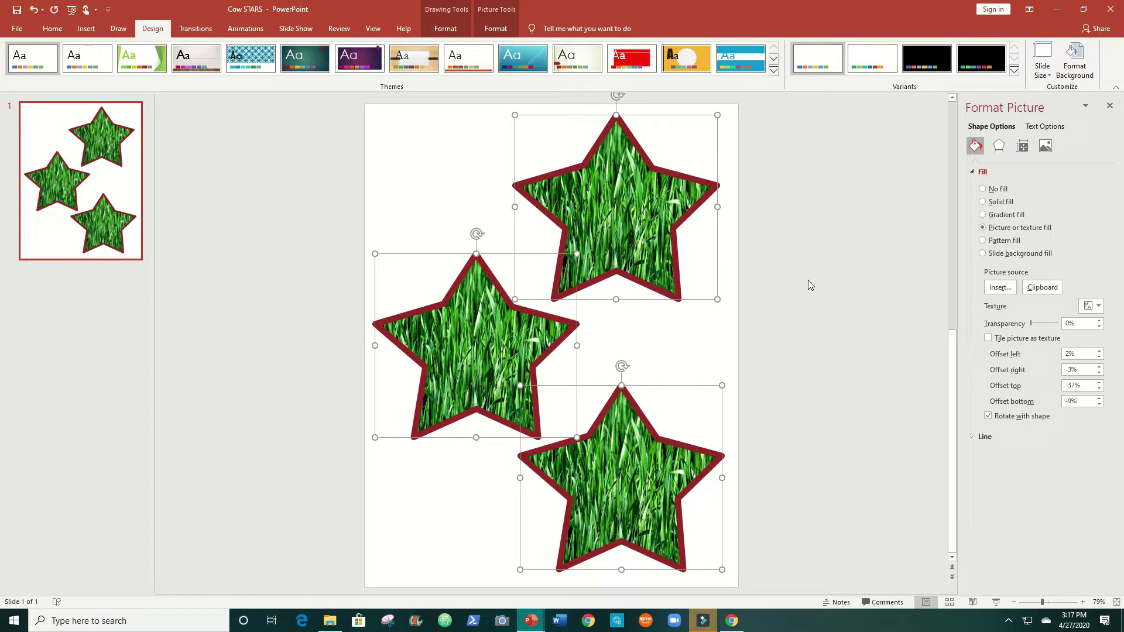
Set the grass fill's left, right, top and bottom offsets all to 0%
double_click(1084, 354)
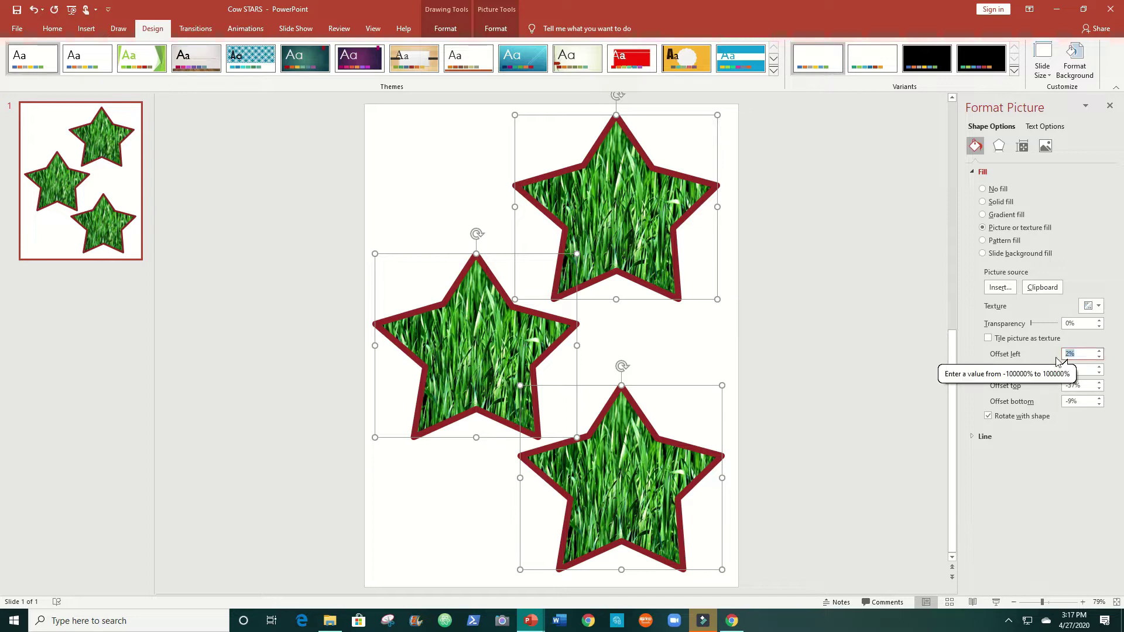
type("0")
key("Return")
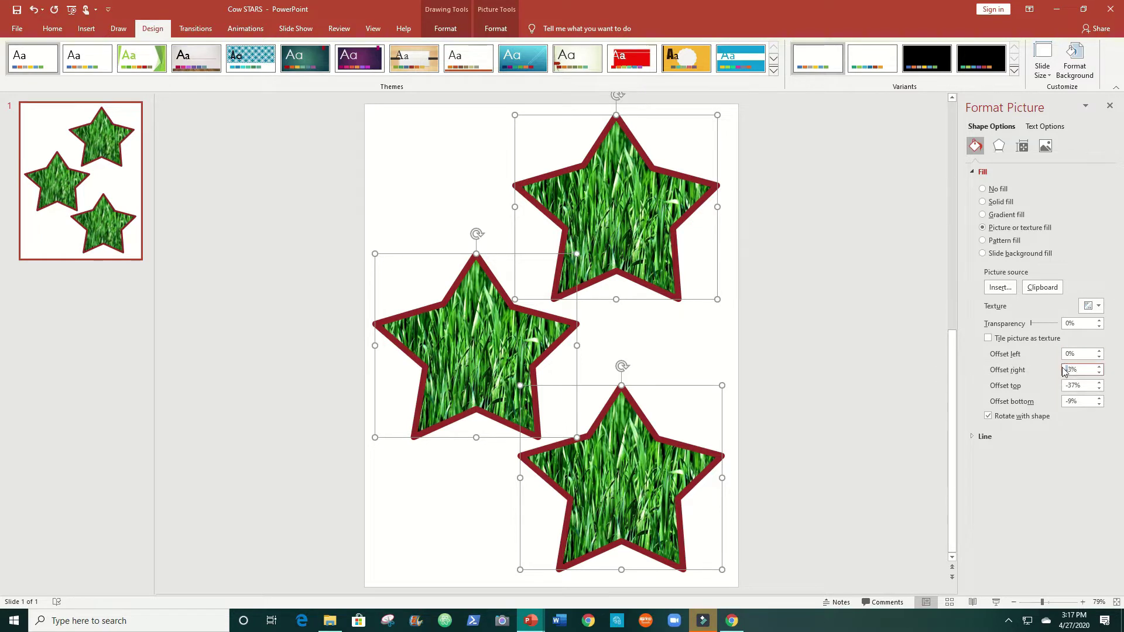
type("0")
key("Return")
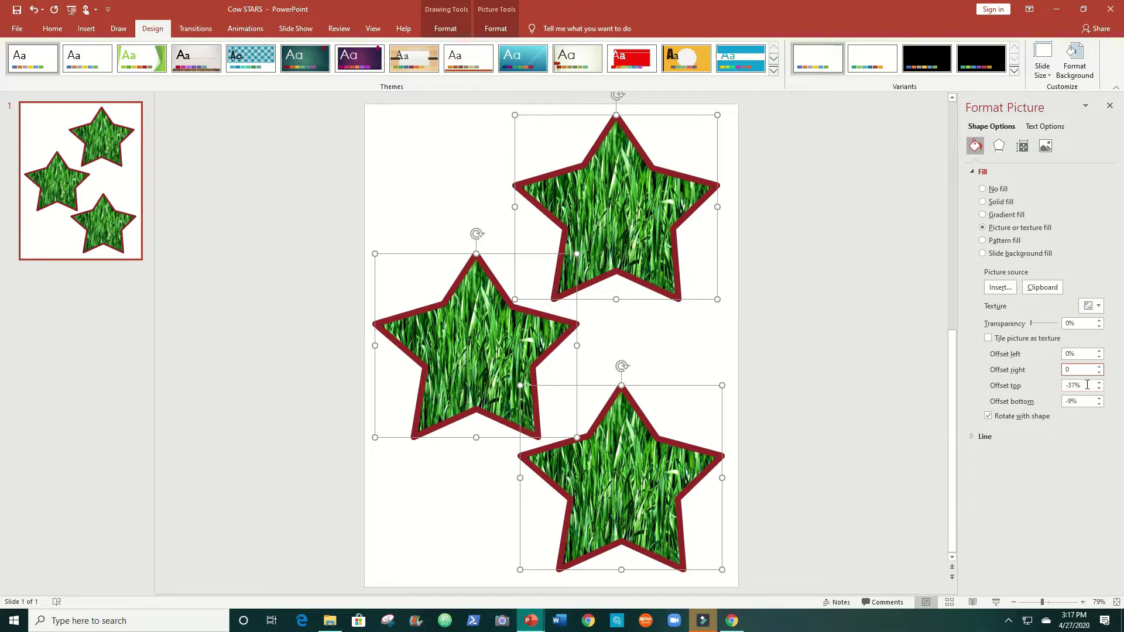
double_click(1084, 385)
type("0")
key("Return")
double_click(1085, 401)
type("0")
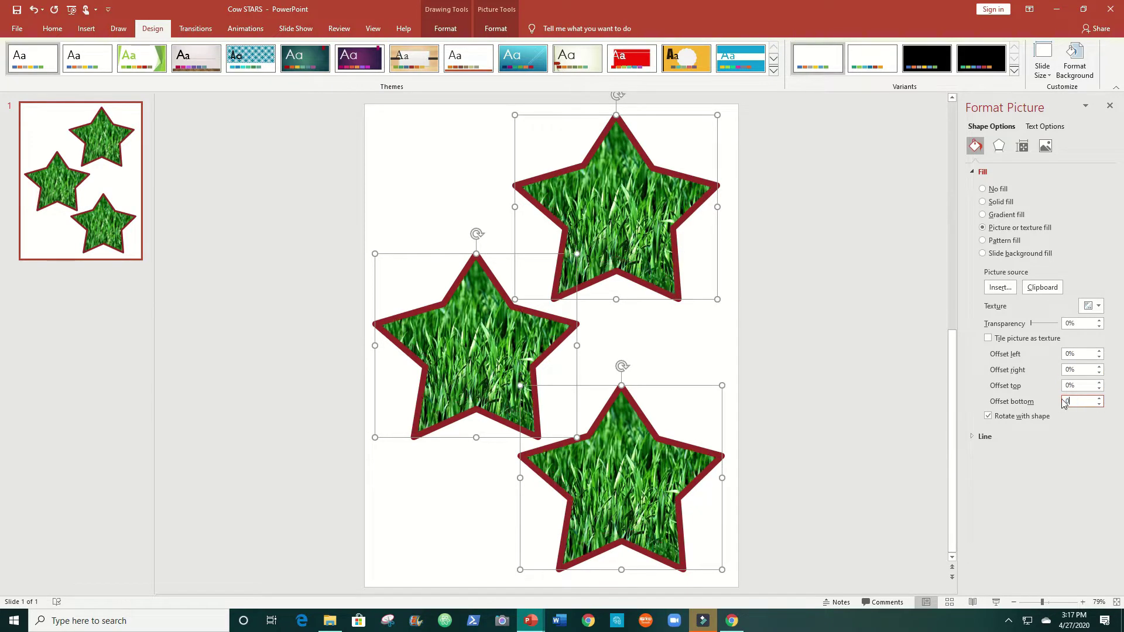
Spin the right offset down to -33% and deselect the stars
left_click(1099, 383)
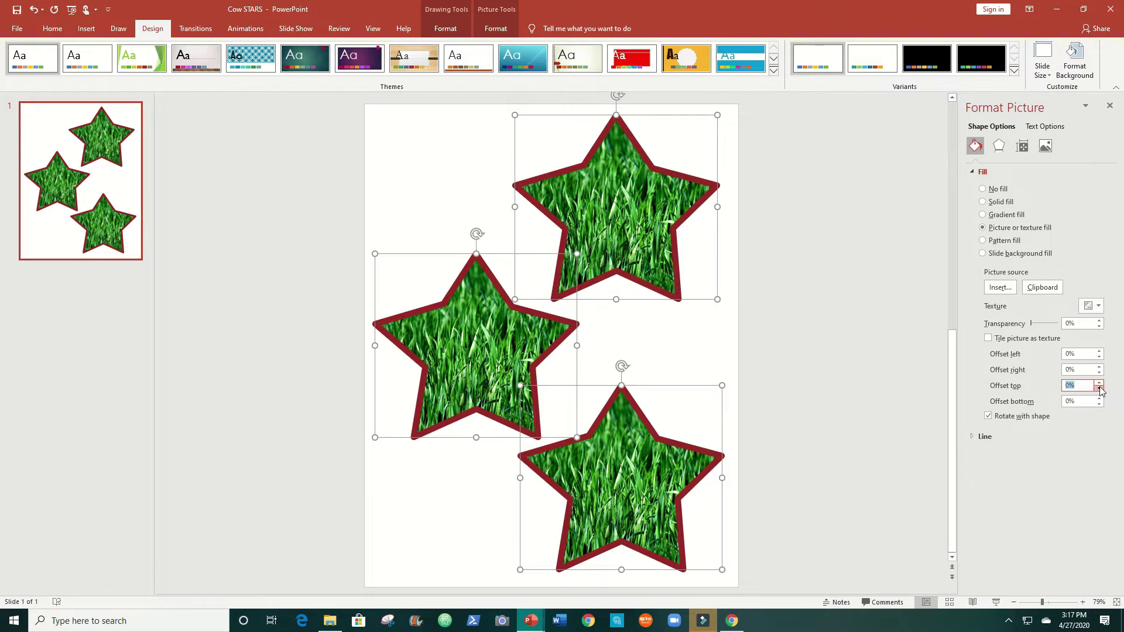
left_click(1099, 367)
left_click(1099, 366)
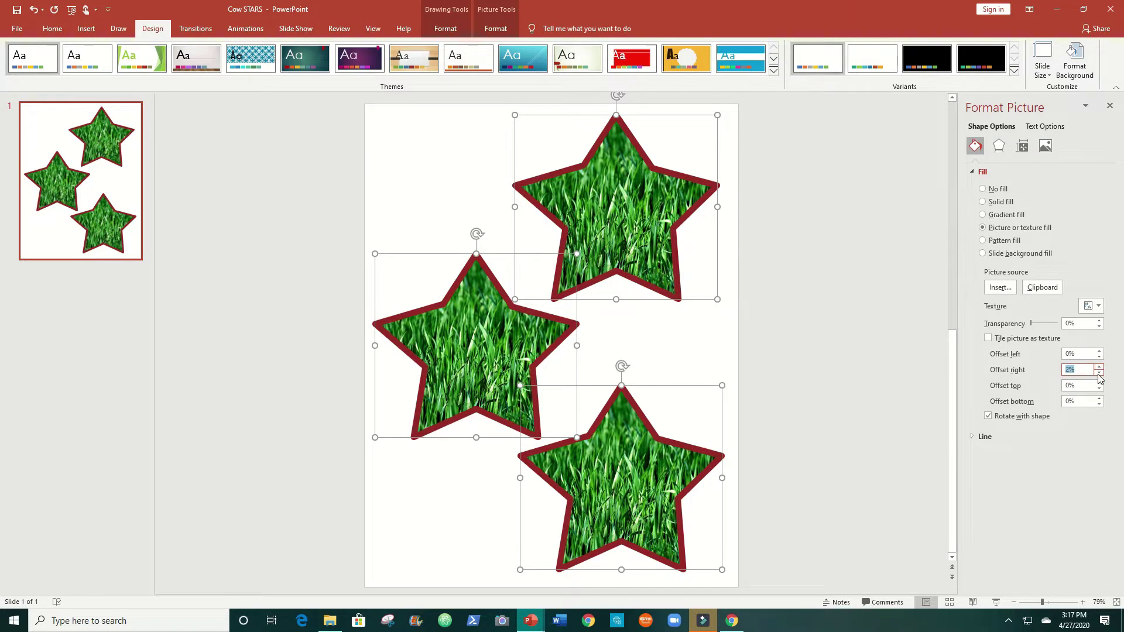
left_click(1100, 373)
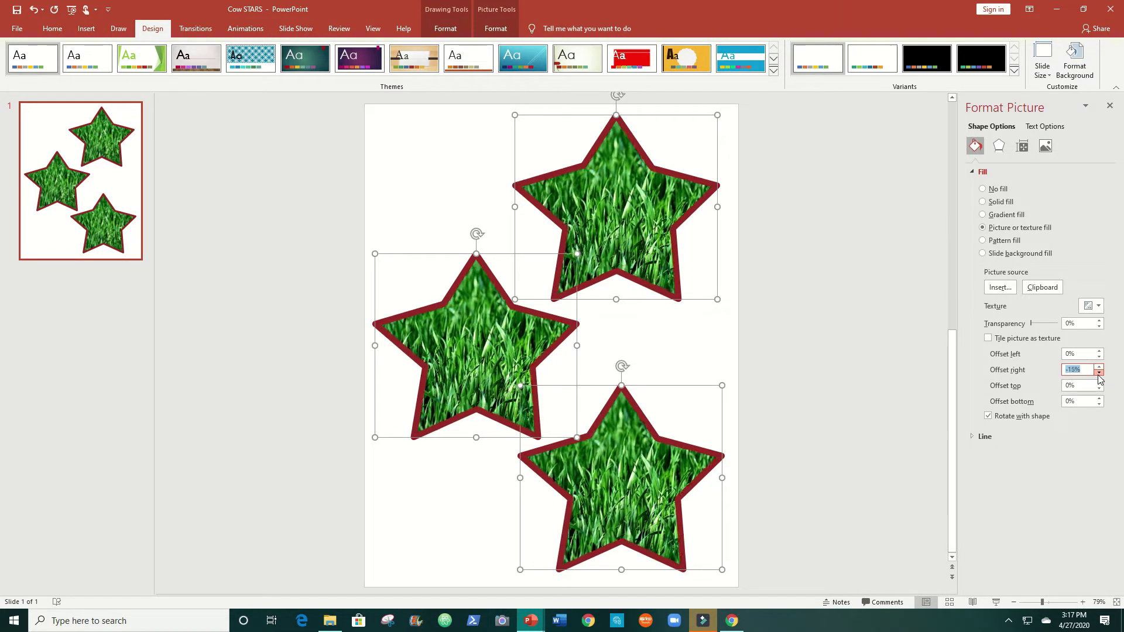
left_click(1099, 373)
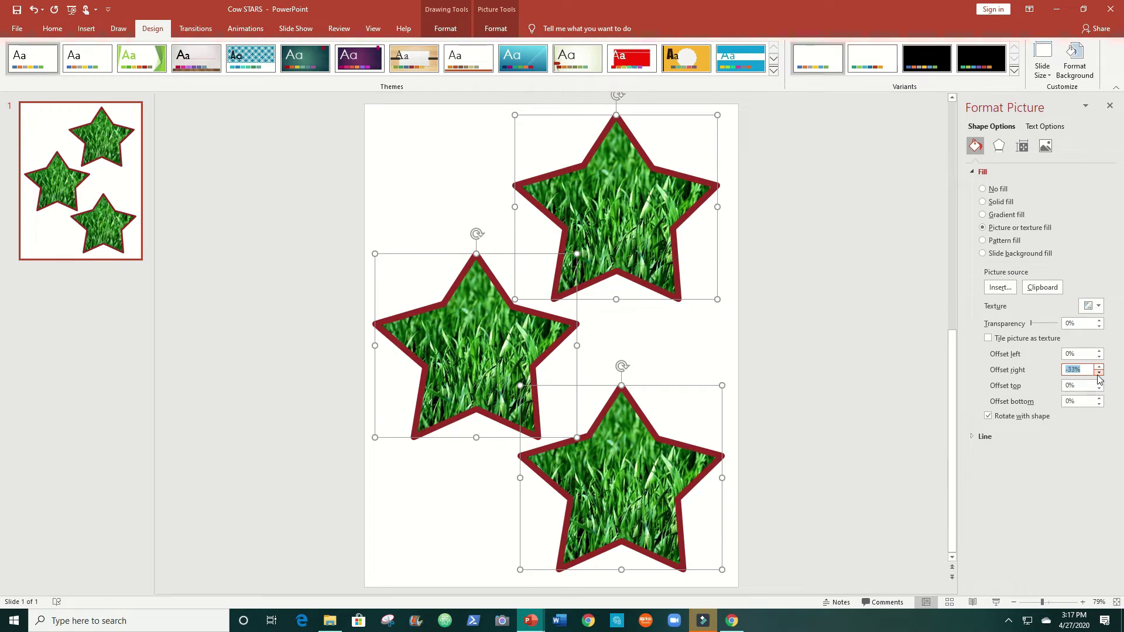
left_click(876, 294)
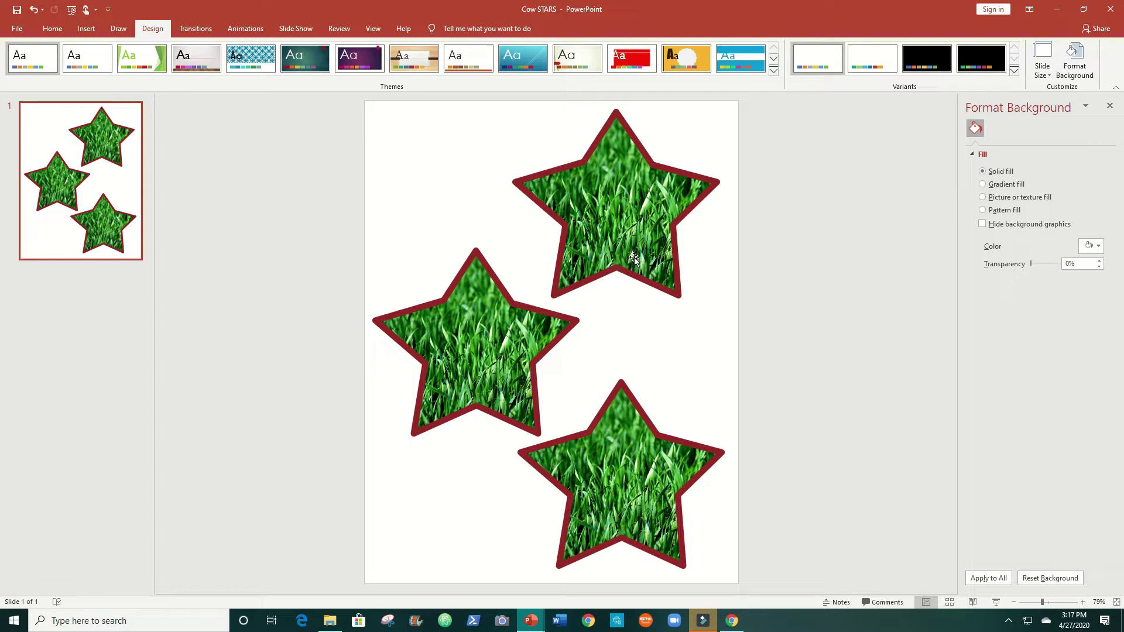
Color all three star outlines with eyedropper-sampled grass green, then save the presentation
left_click(642, 284)
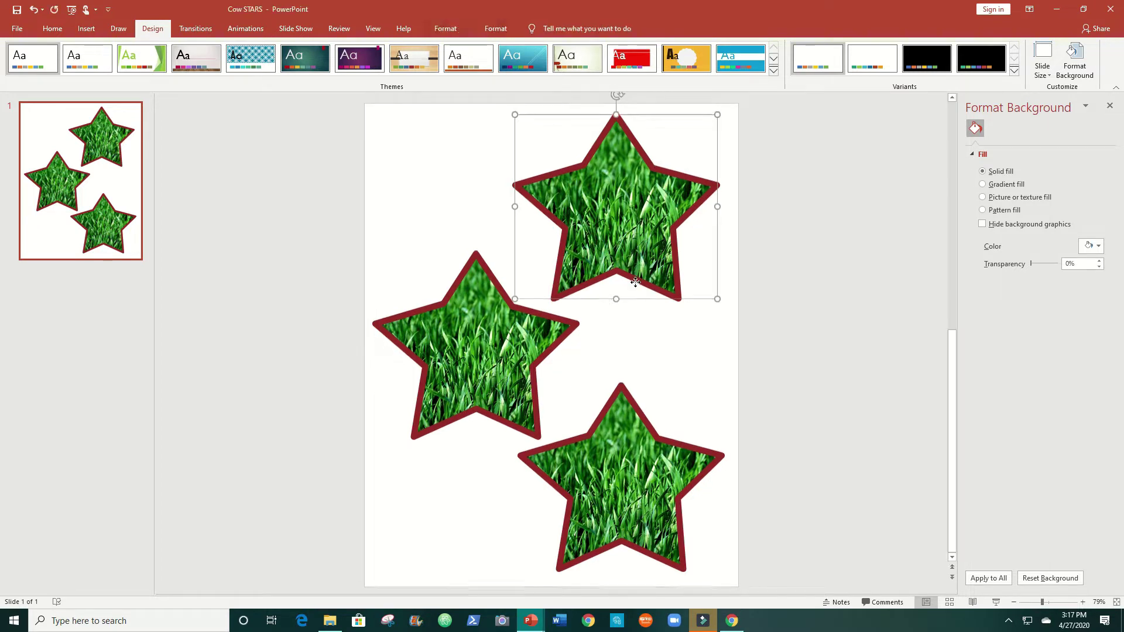
left_click(559, 329, "shift")
left_click(659, 430, "shift")
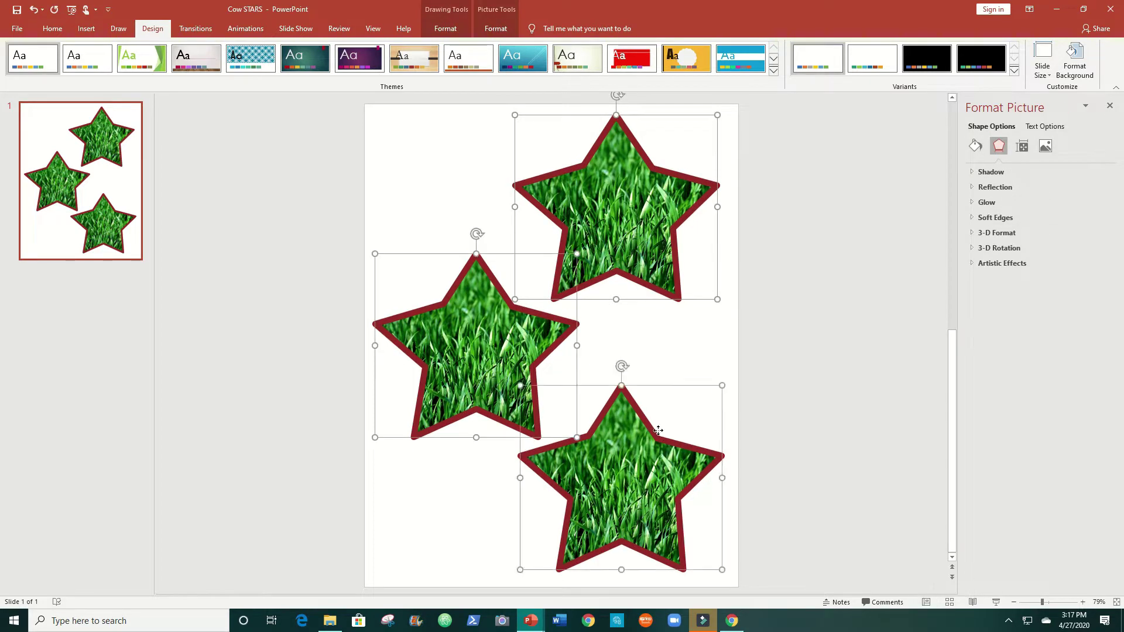
left_click(975, 146)
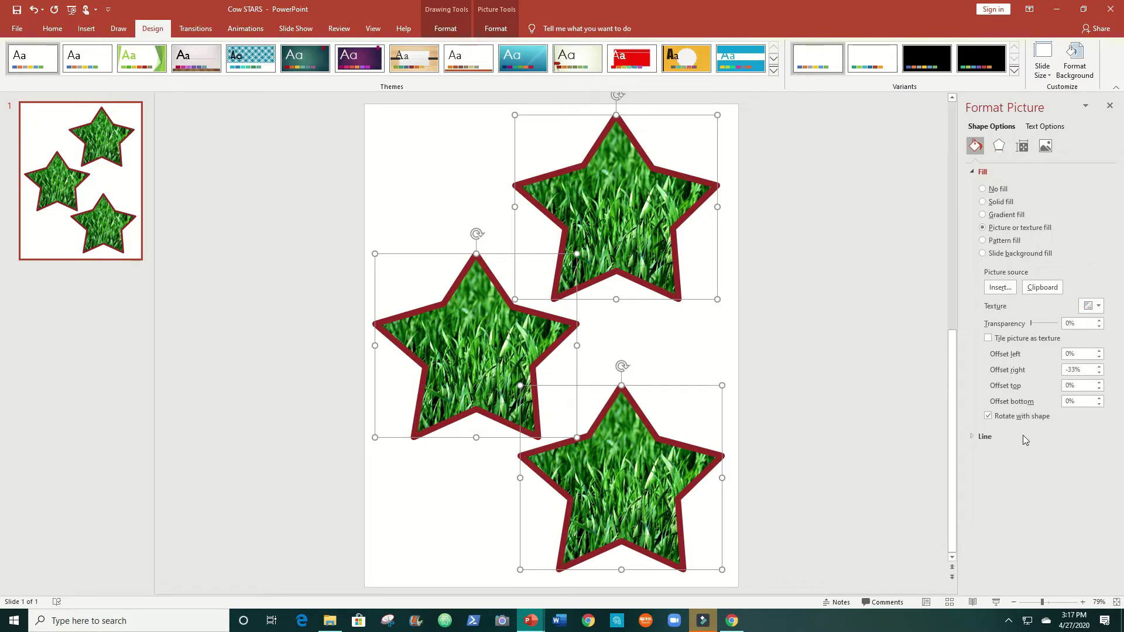
left_click(1023, 436)
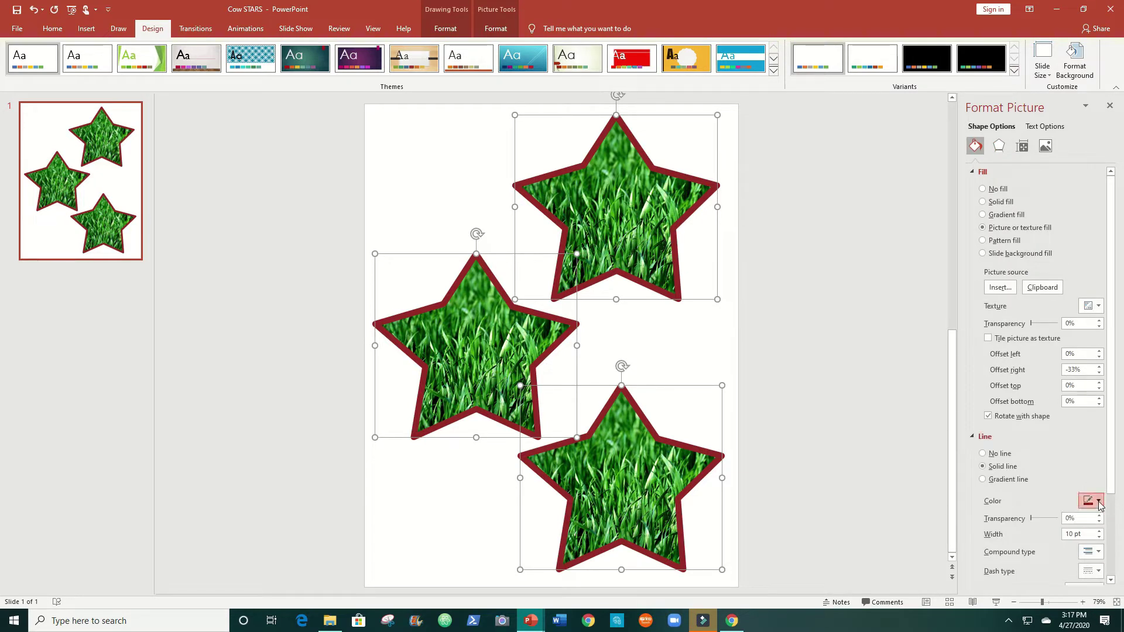
left_click(1099, 501)
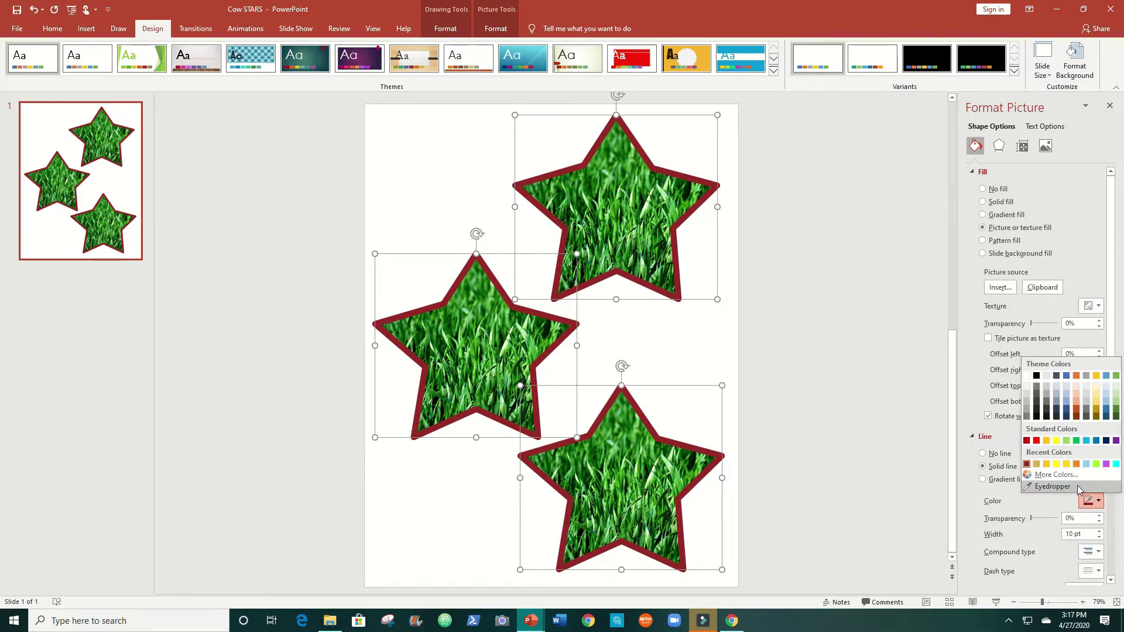
left_click(1063, 487)
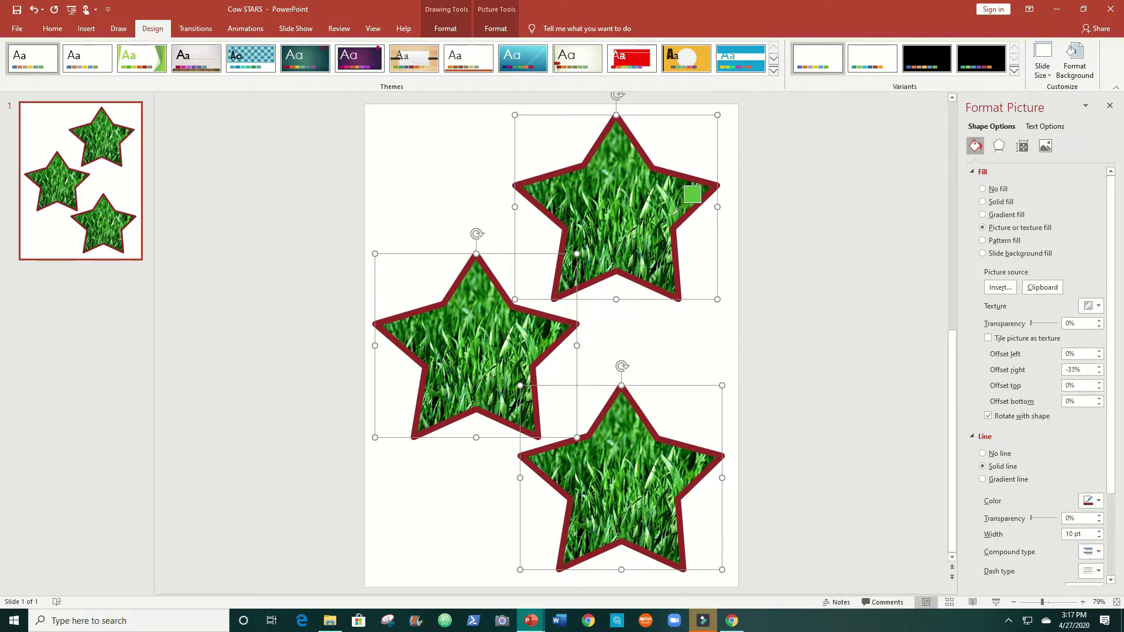
left_click(676, 212)
left_click(835, 262)
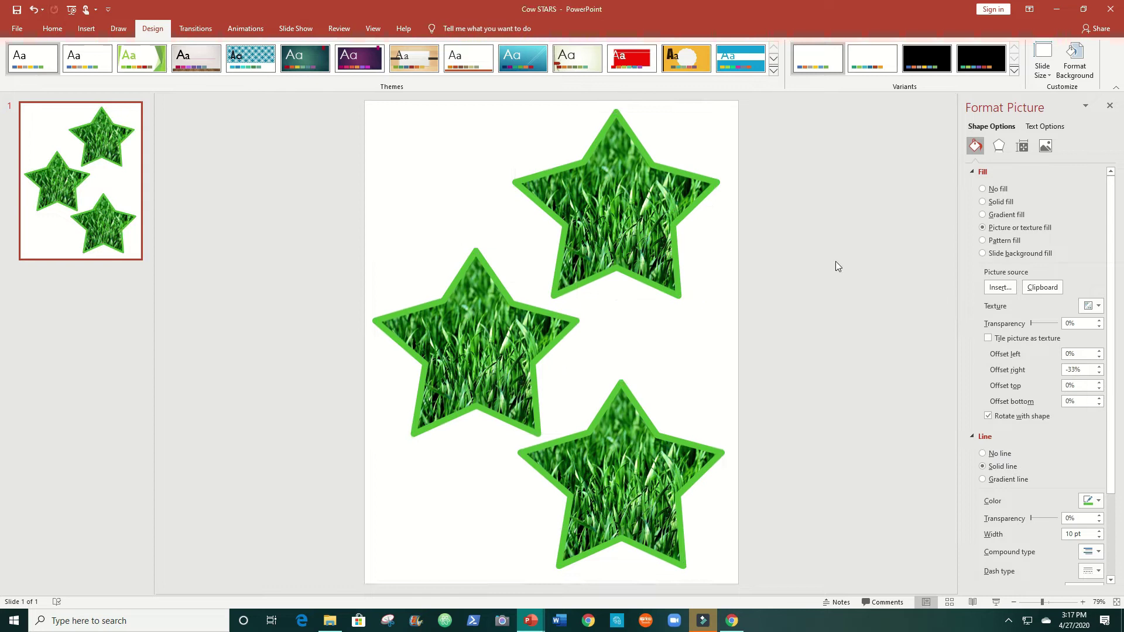
left_click(17, 9)
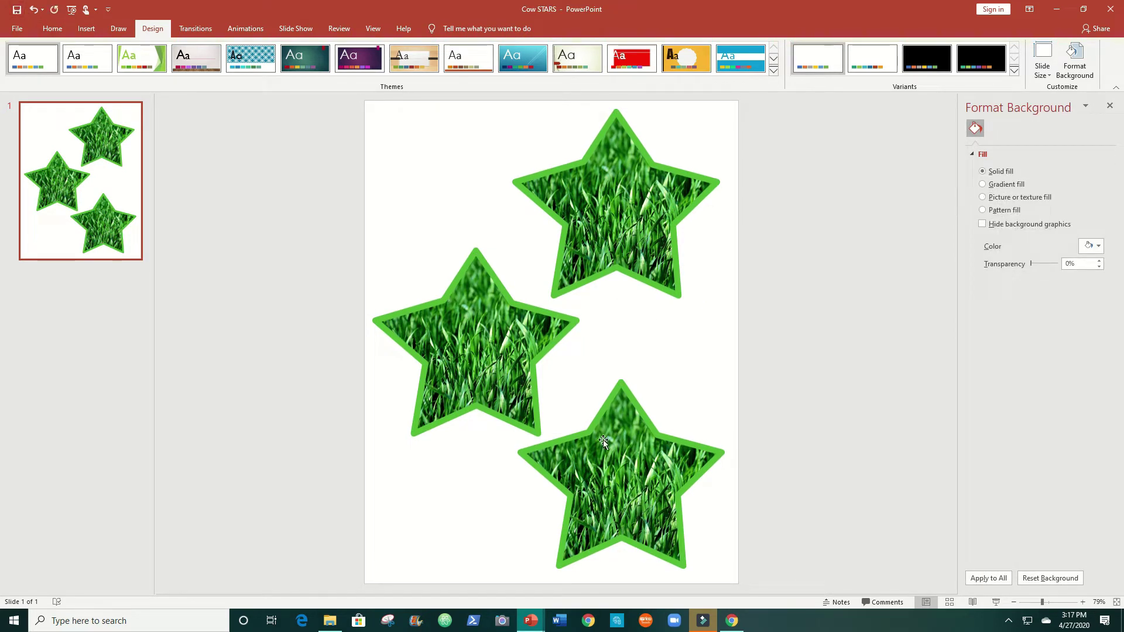
Try a picture-fill slide background, undo it to plain white, then show the top star's fill settings
left_click(1005, 197)
left_click(1003, 263)
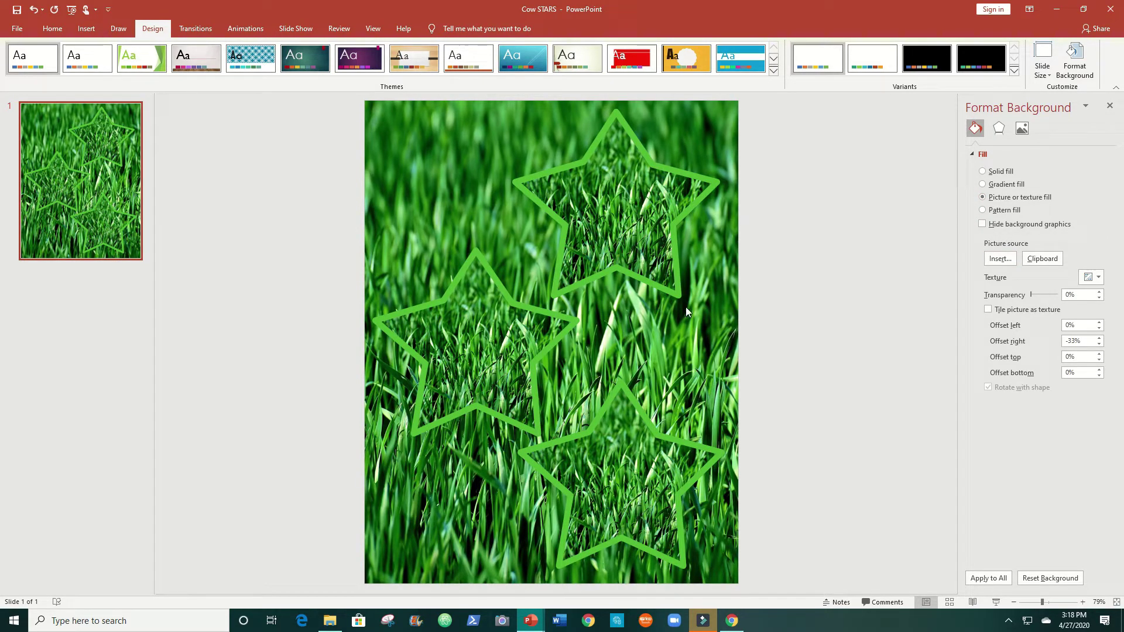
key("ctrl+z")
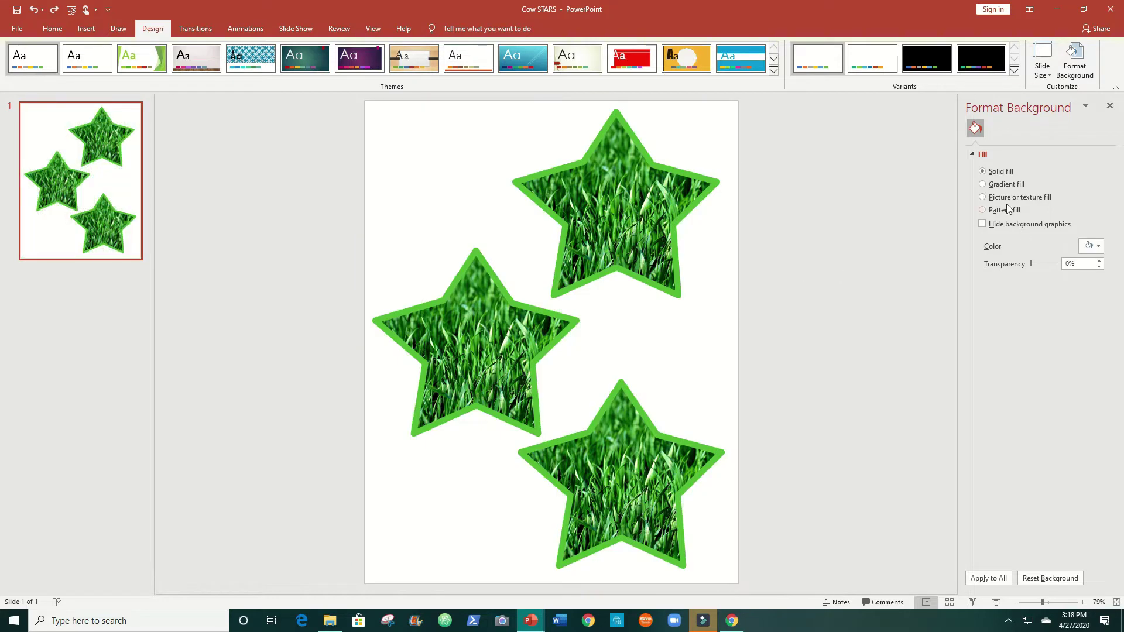
key("Tab")
left_click(976, 147)
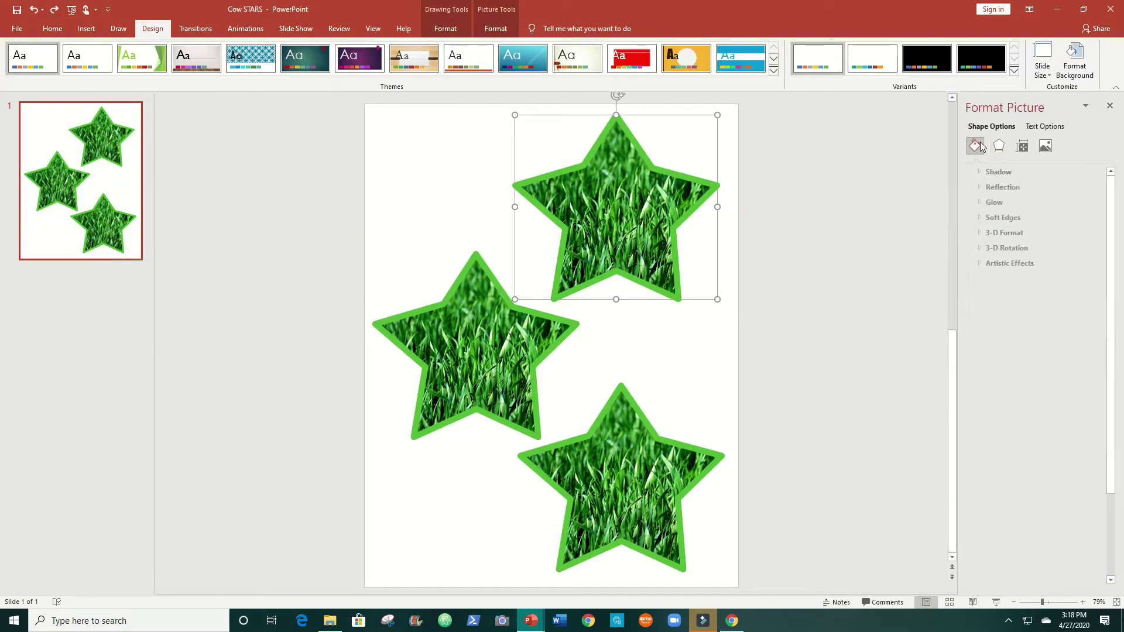
Browse the Backgrounds picture folders for a new star fill, then switch back to Chrome
left_click(1000, 288)
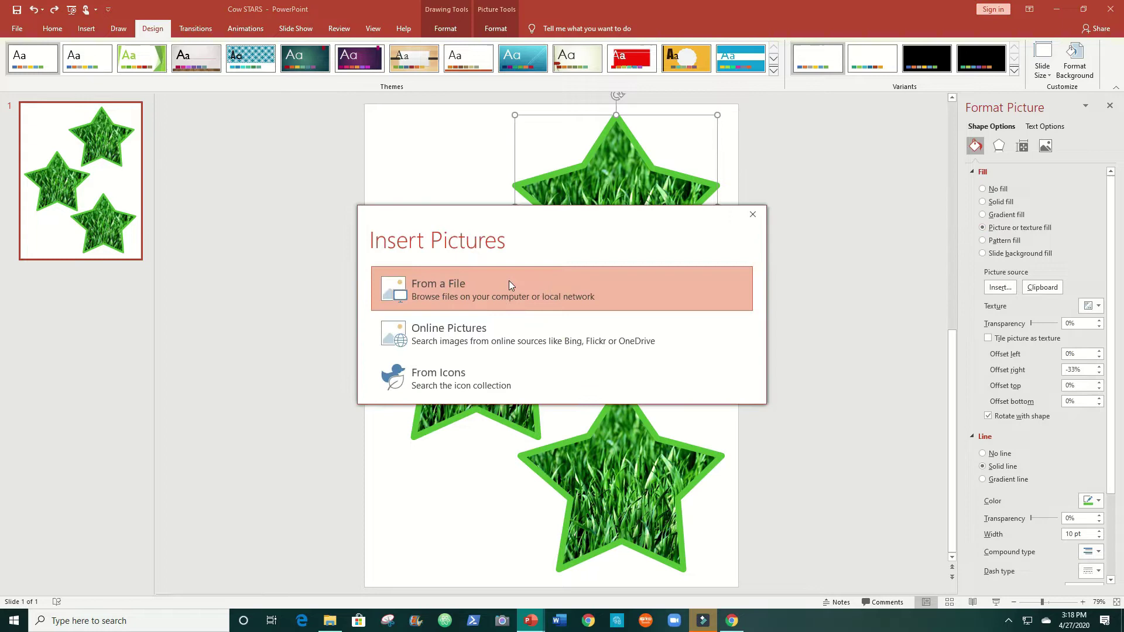
left_click(508, 283)
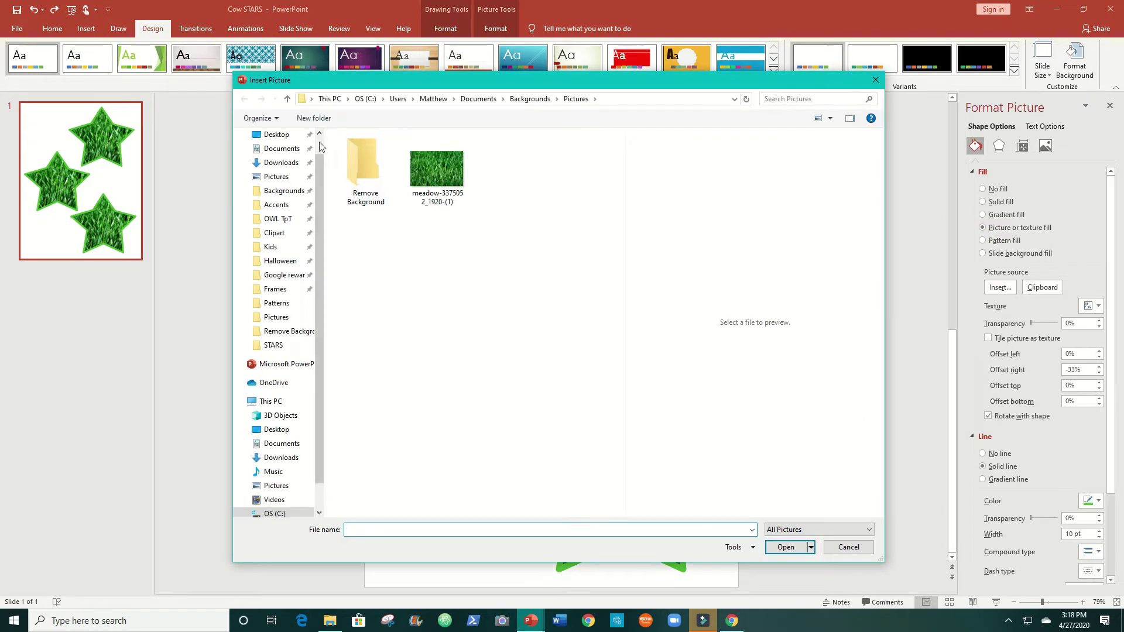
left_click(288, 99)
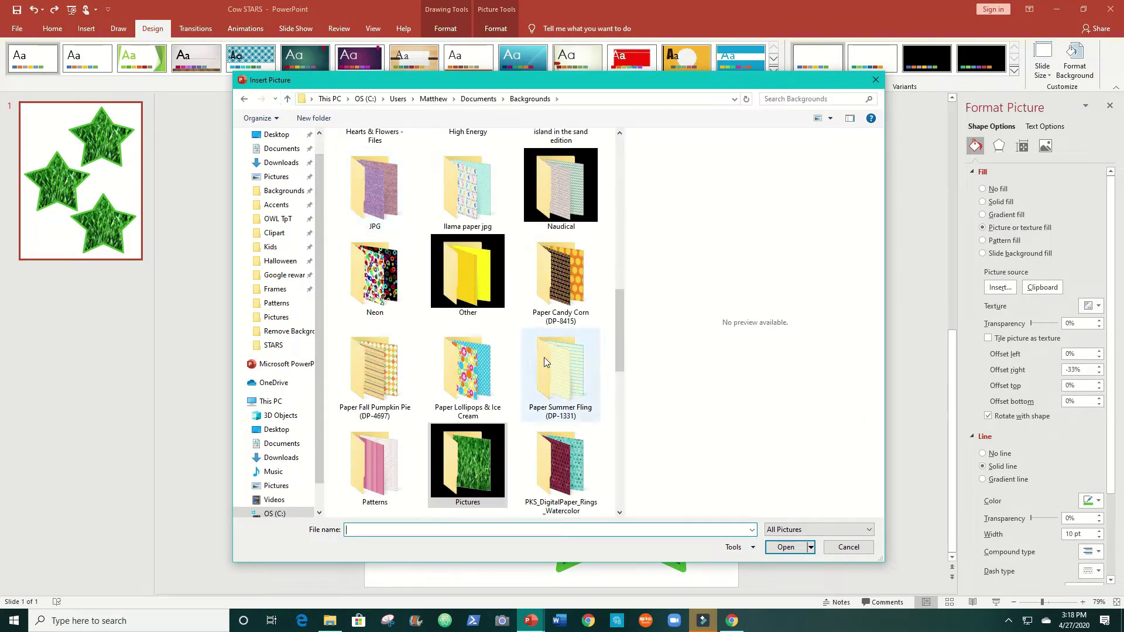
scroll(544, 358, "up", 10)
scroll(540, 357, "down", 10)
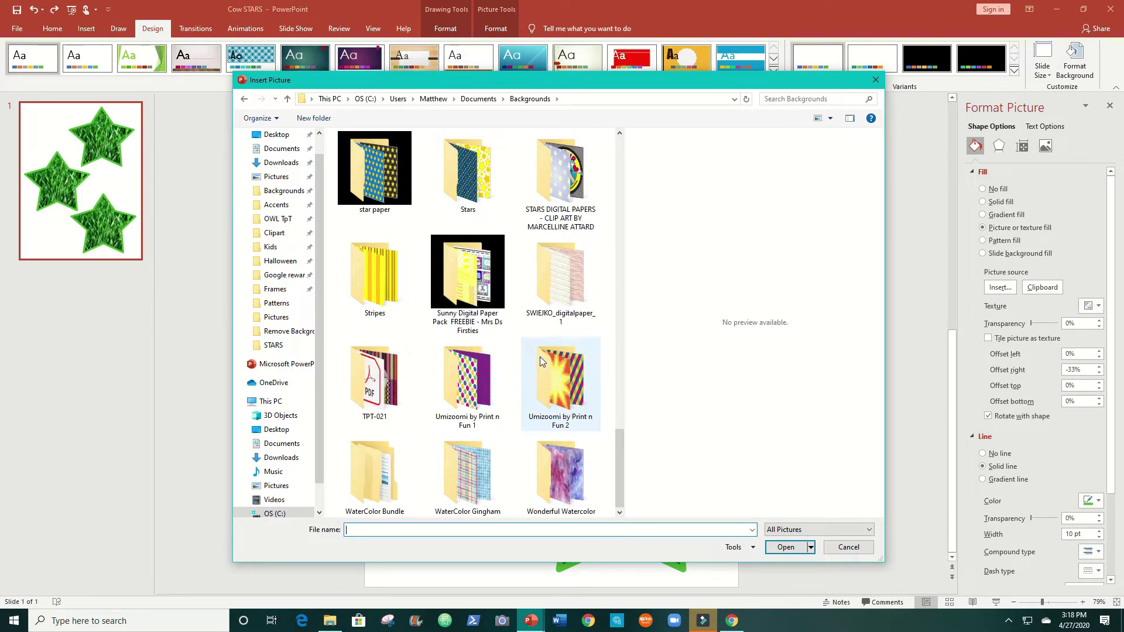
scroll(540, 369, "up", 10)
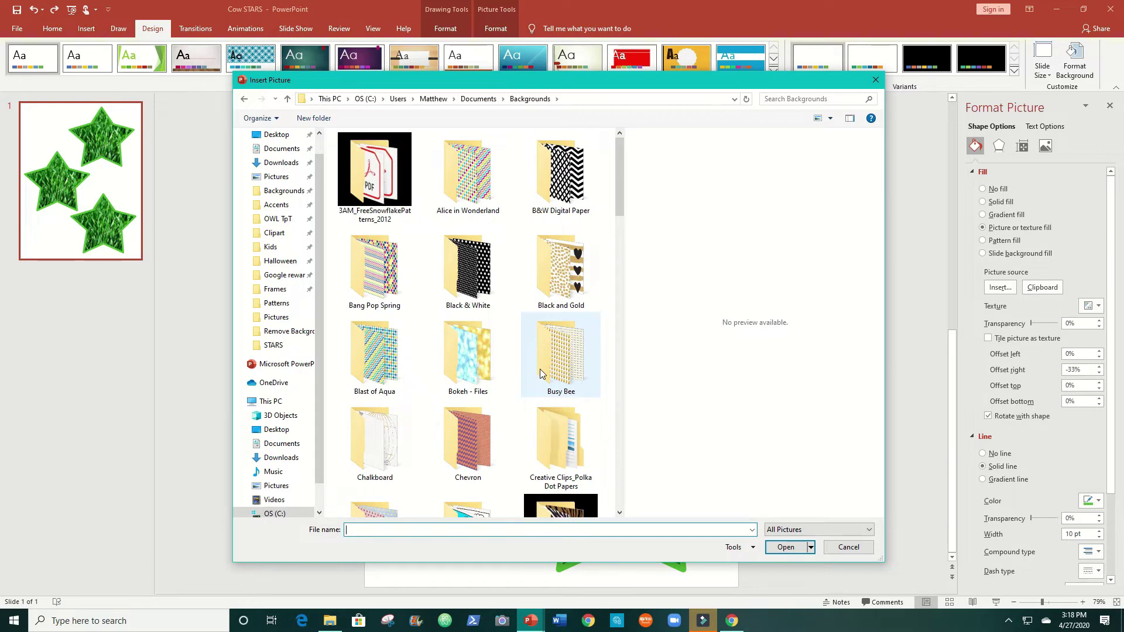
left_click(730, 622)
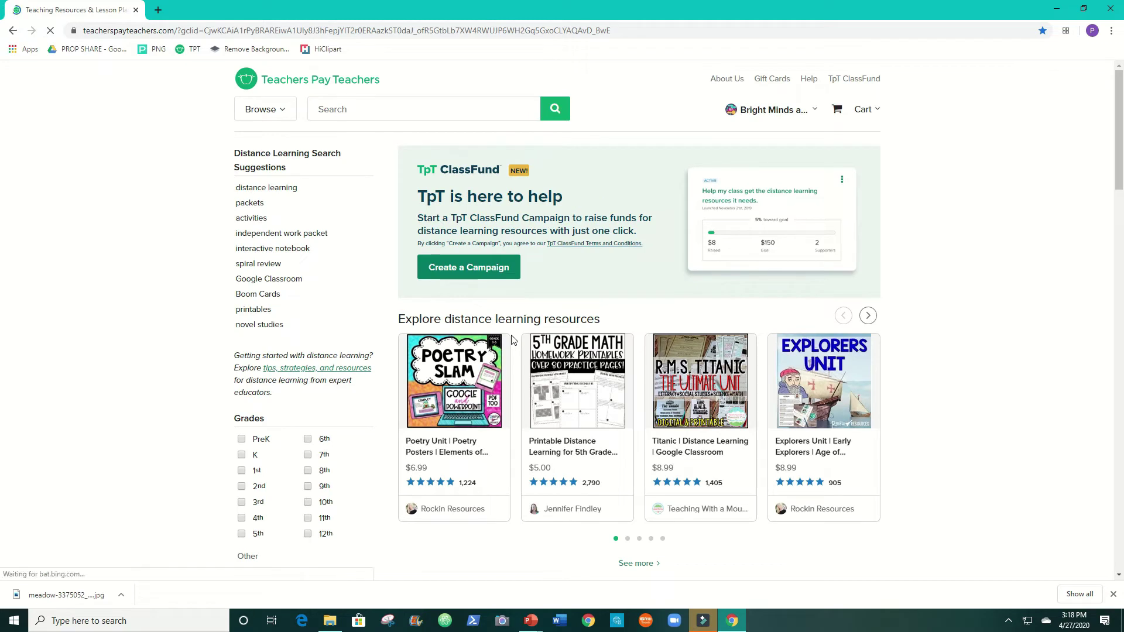
Search Teachers Pay Teachers for 'digital wallpaper', correcting the misspelling
left_click(344, 108)
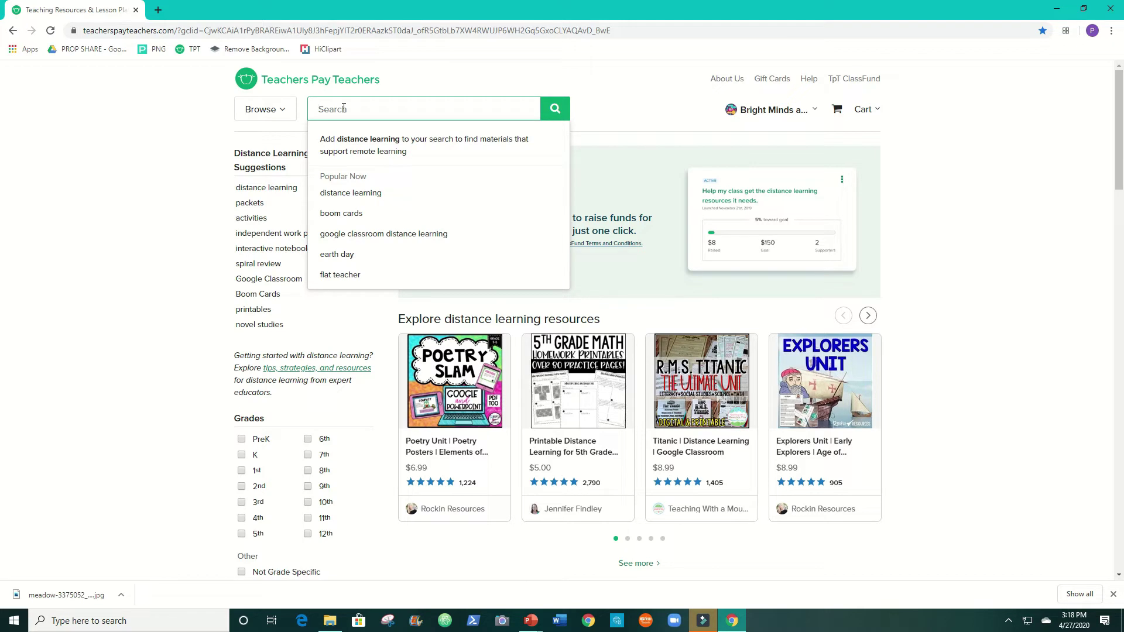
type("ba")
key("BackSpace")
key("BackSpace")
type("digital")
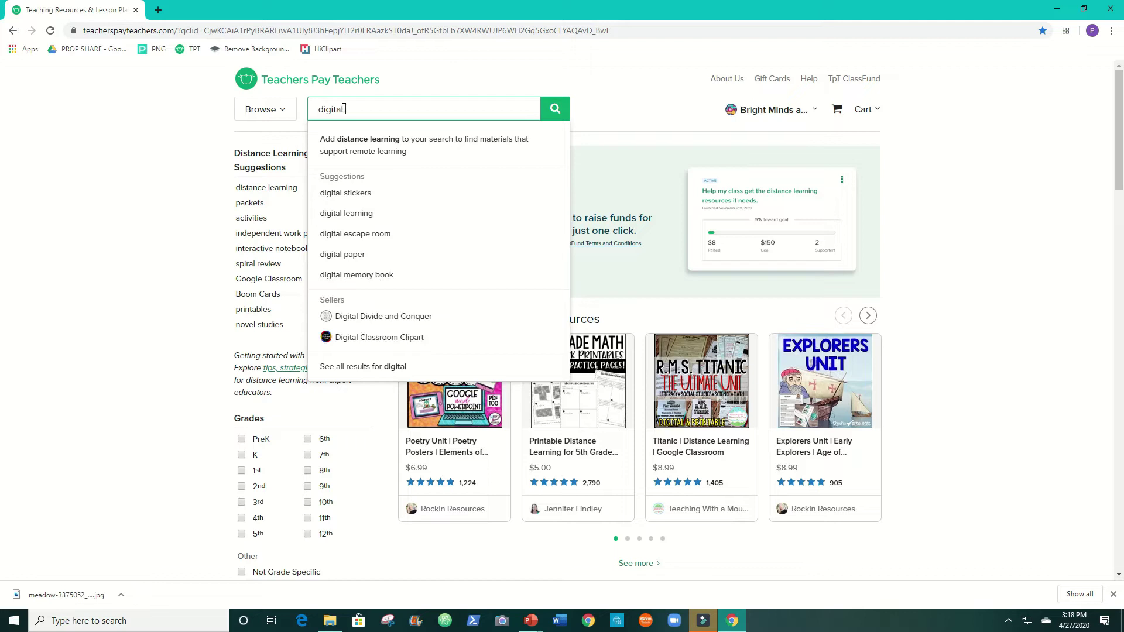
type(" walpa")
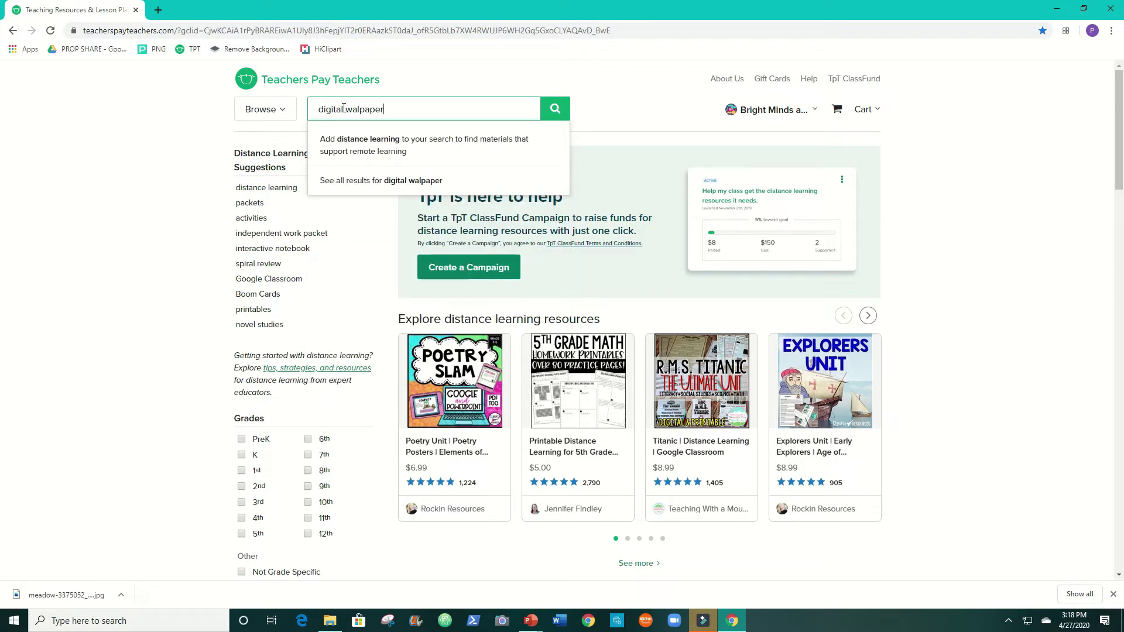
type("per")
key("Return")
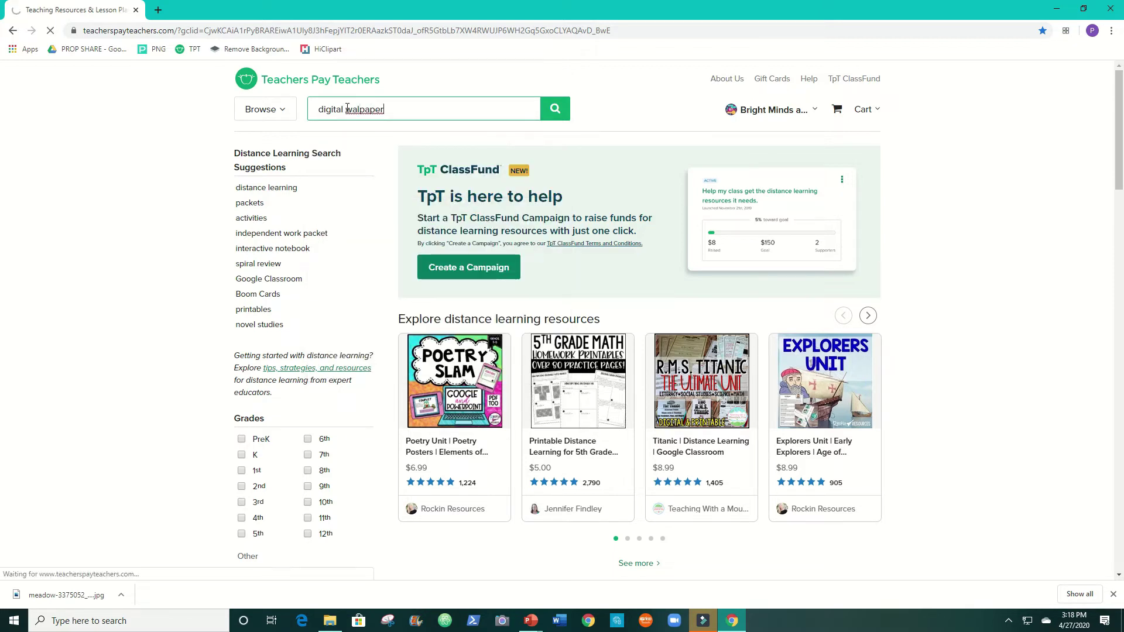
left_click(414, 111)
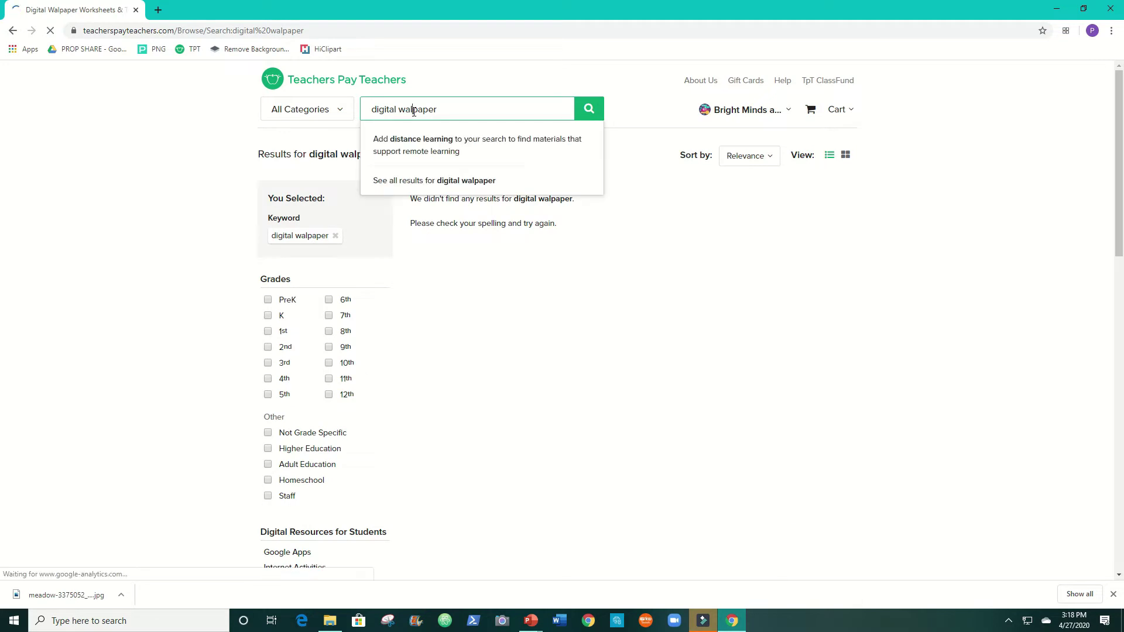
type("l")
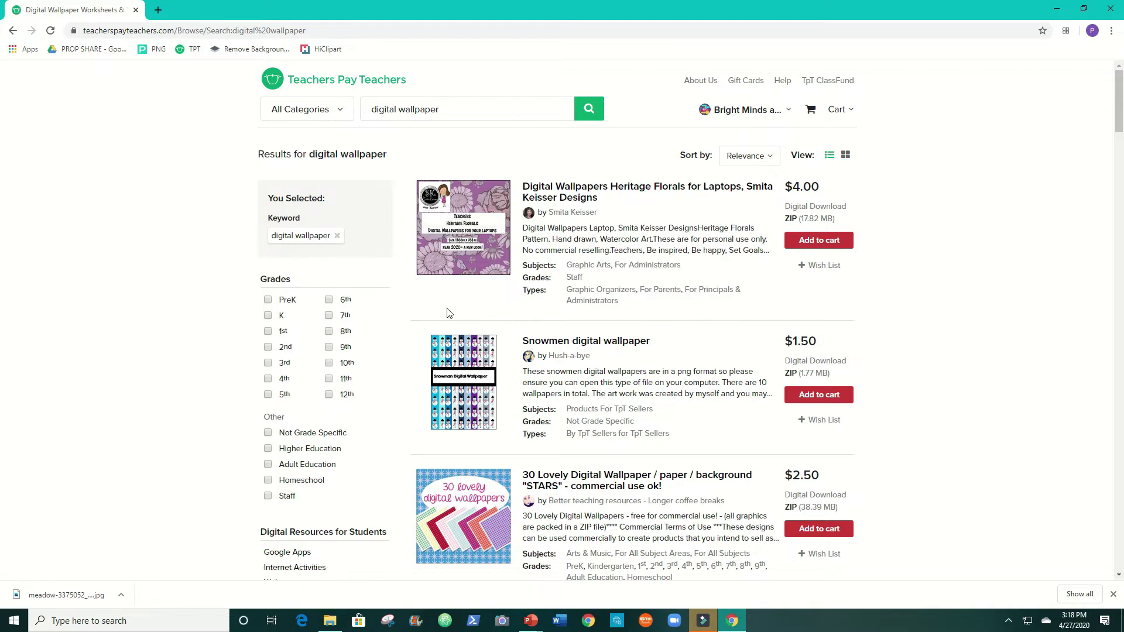
scroll(389, 350, "down", 8)
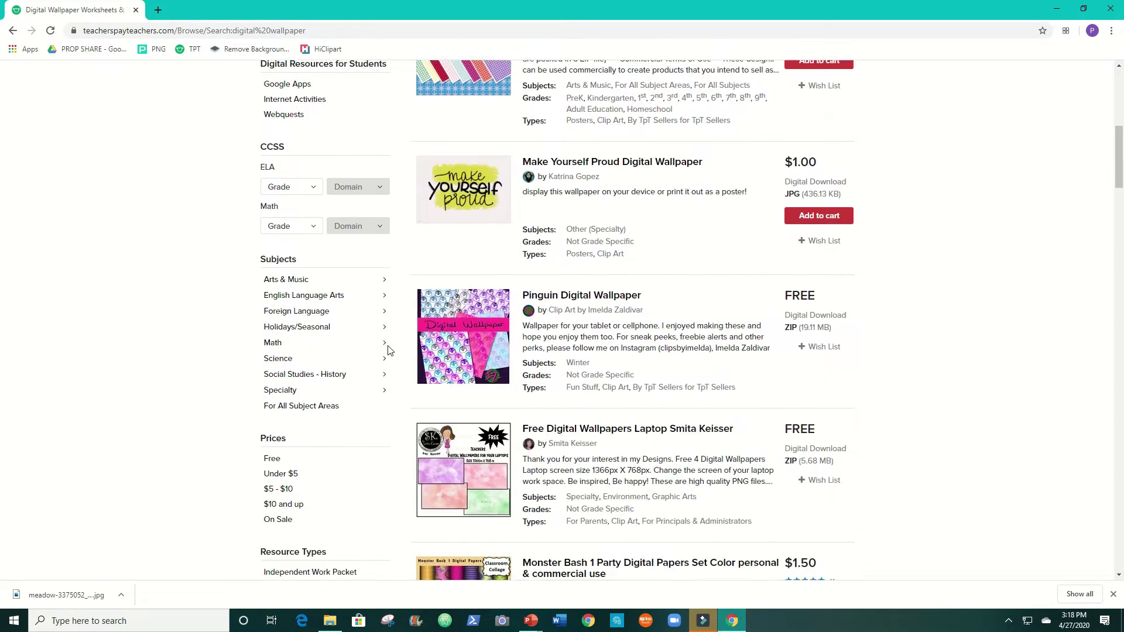
scroll(389, 350, "down", 2)
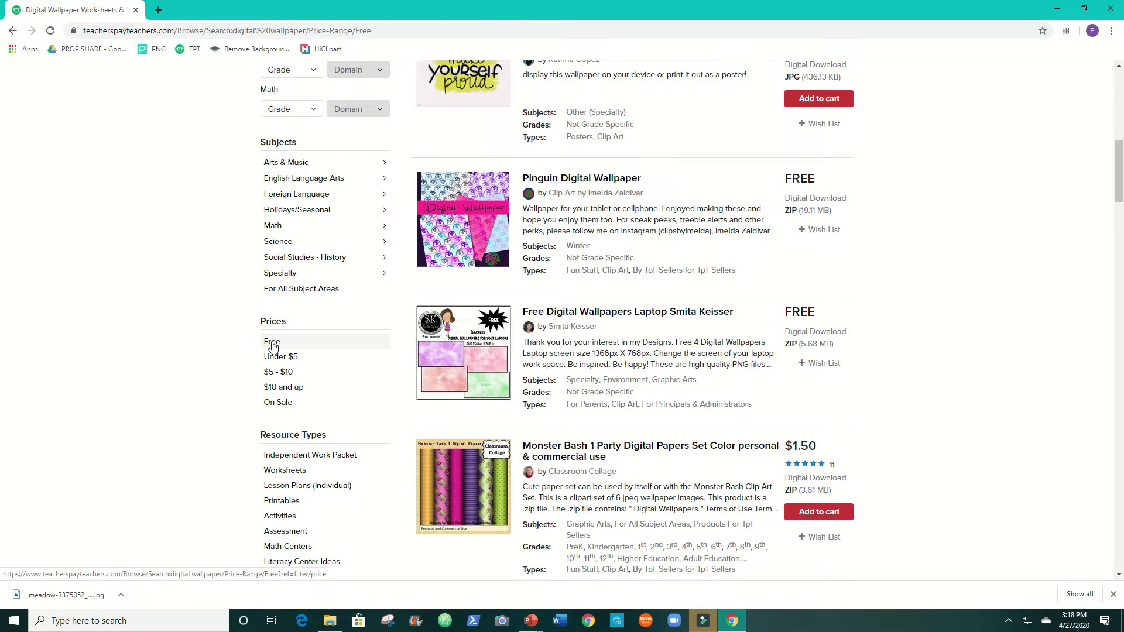
Filter the digital wallpaper results to Free and browse the 129 listings
left_click(272, 343)
scroll(923, 372, "down", 13)
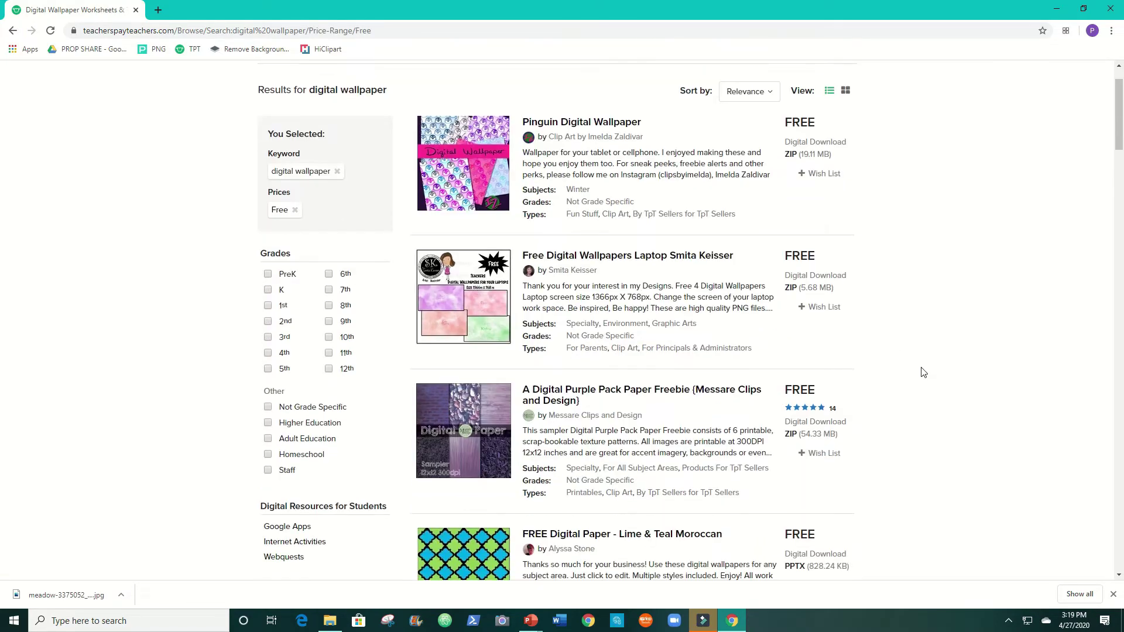
scroll(924, 372, "down", 20)
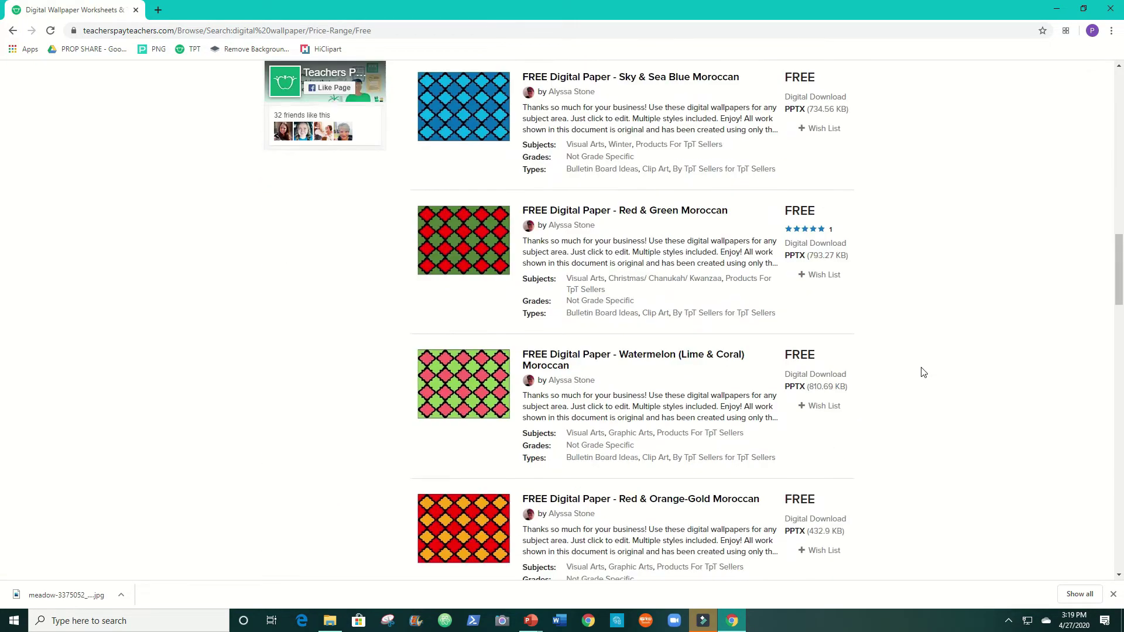
scroll(923, 373, "down", 8)
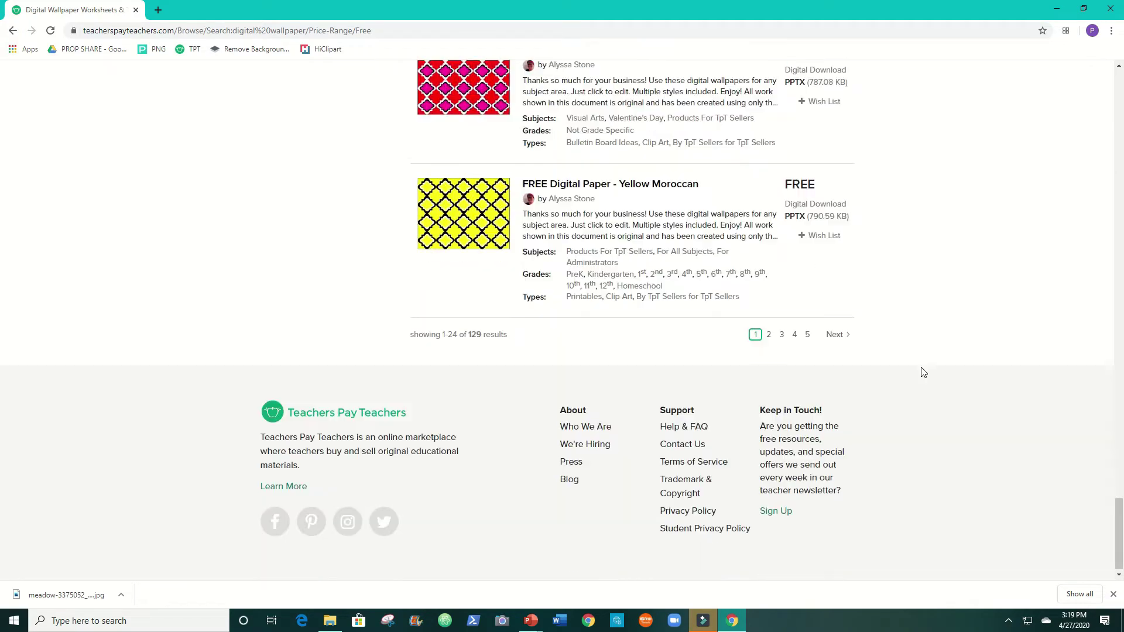
scroll(923, 373, "up", 20)
scroll(924, 373, "up", 10)
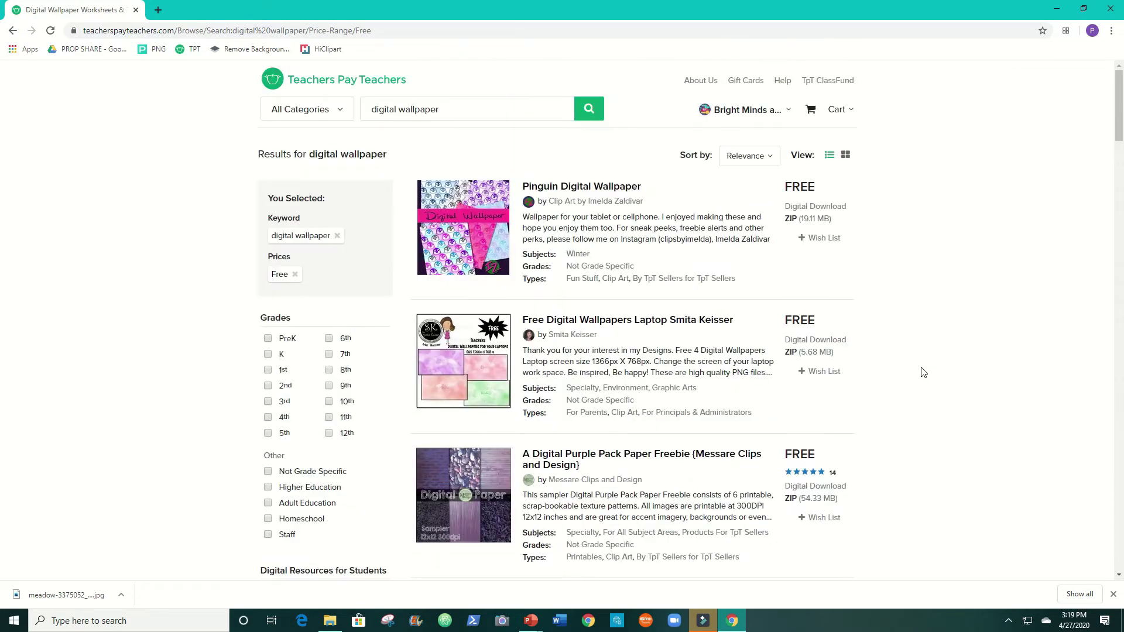
left_click(384, 108)
Search 'rainbow digital wallpaper' and review the single Sweet Backgrounds pastel result
left_click(368, 109)
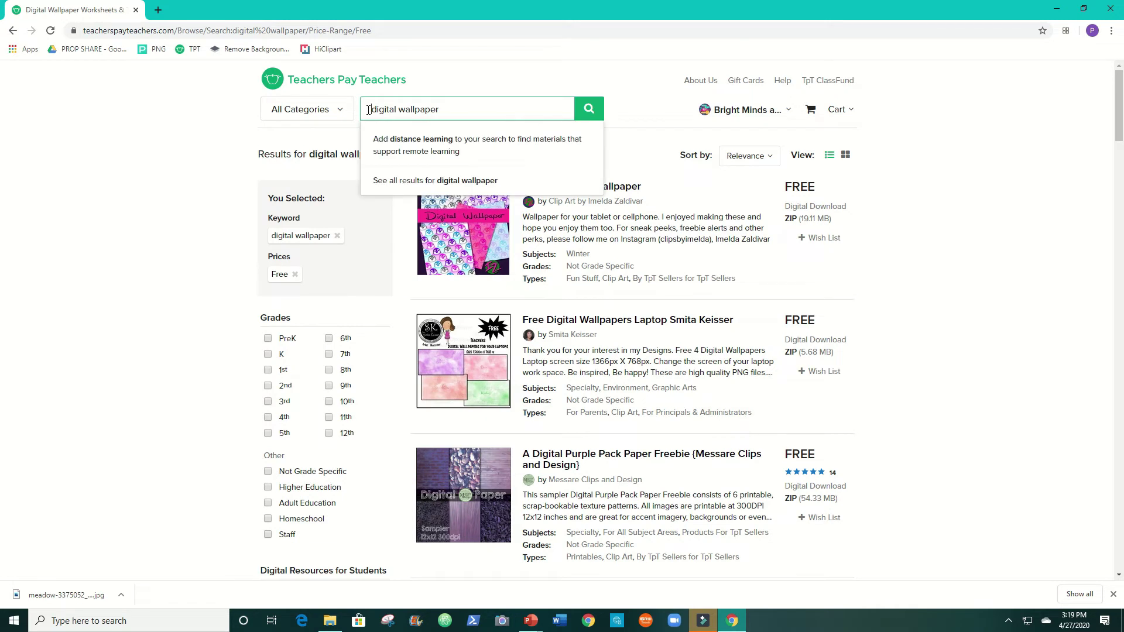
type("rainbow")
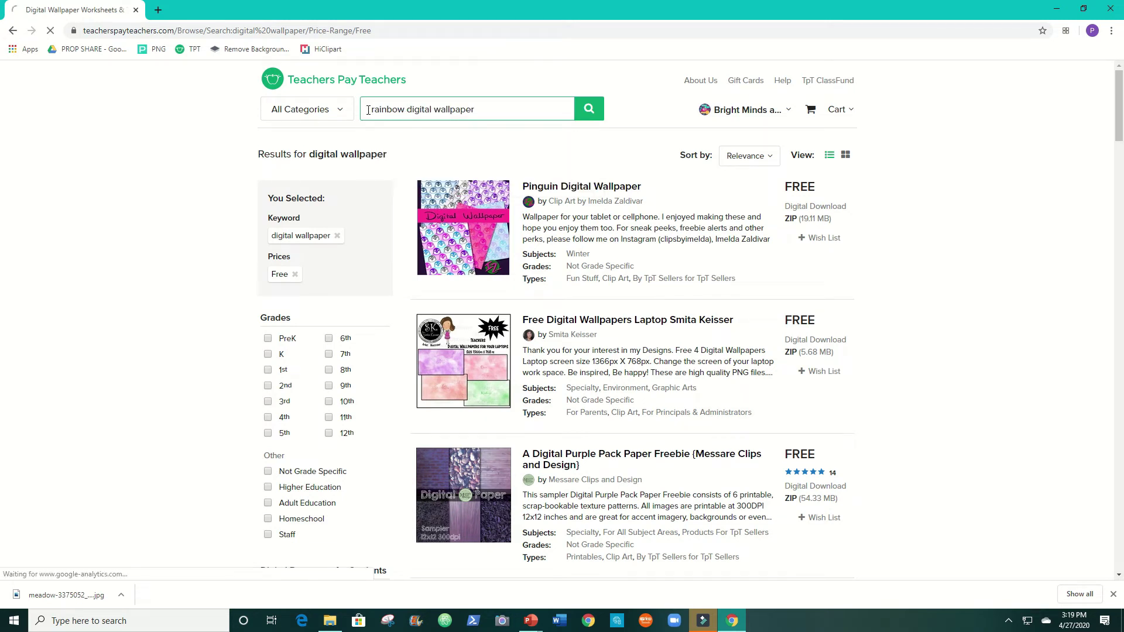
left_click(591, 112)
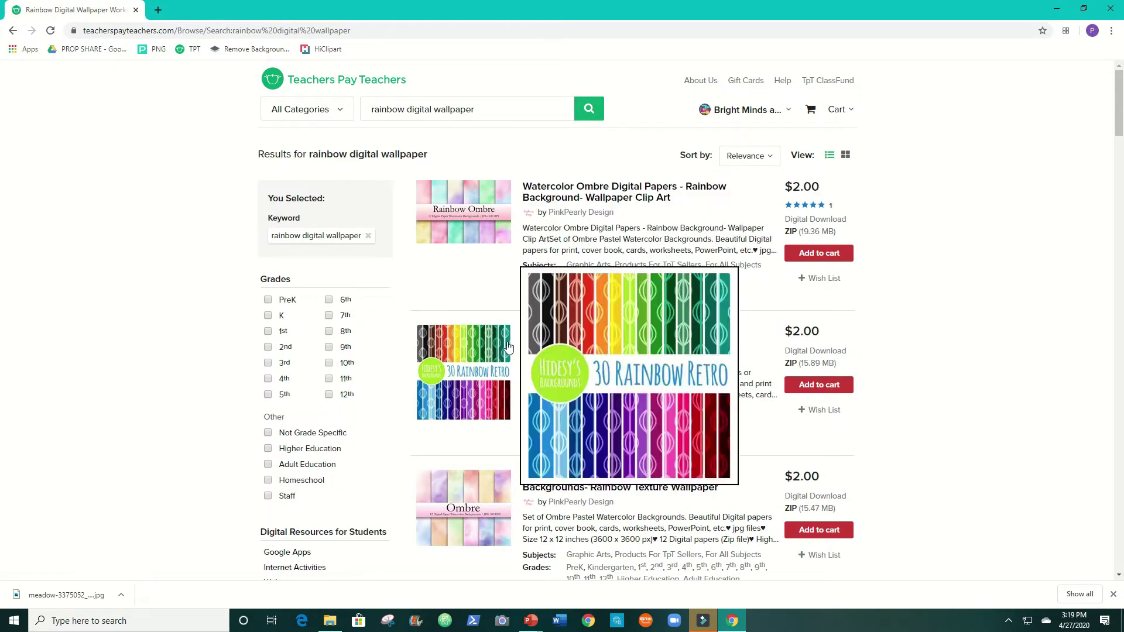
scroll(867, 371, "down", 6)
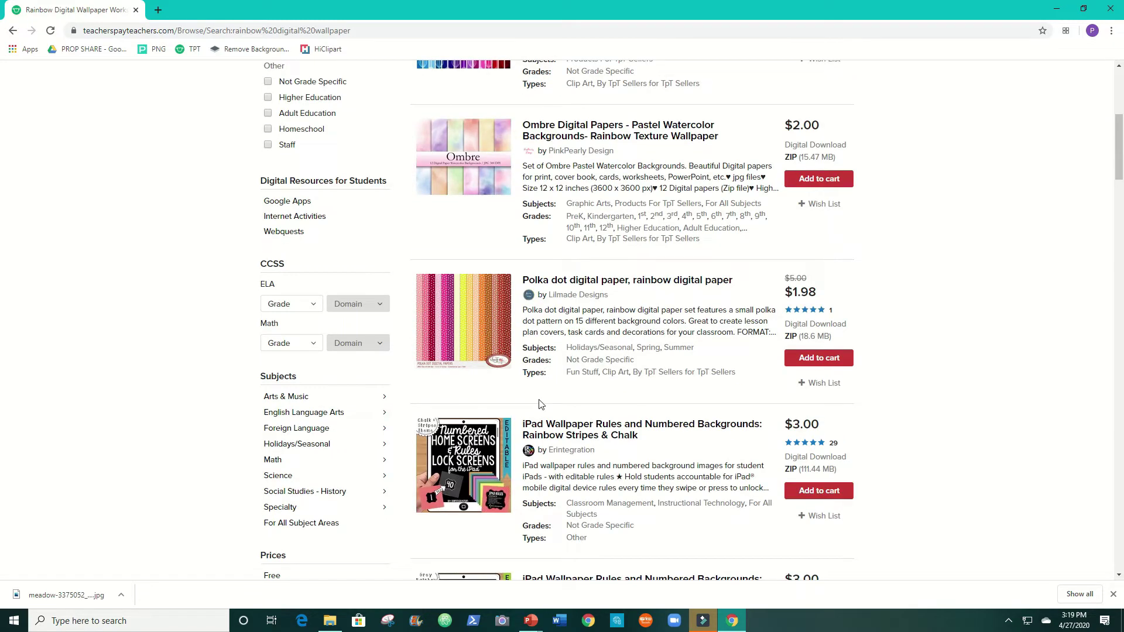
scroll(304, 411, "down", 2)
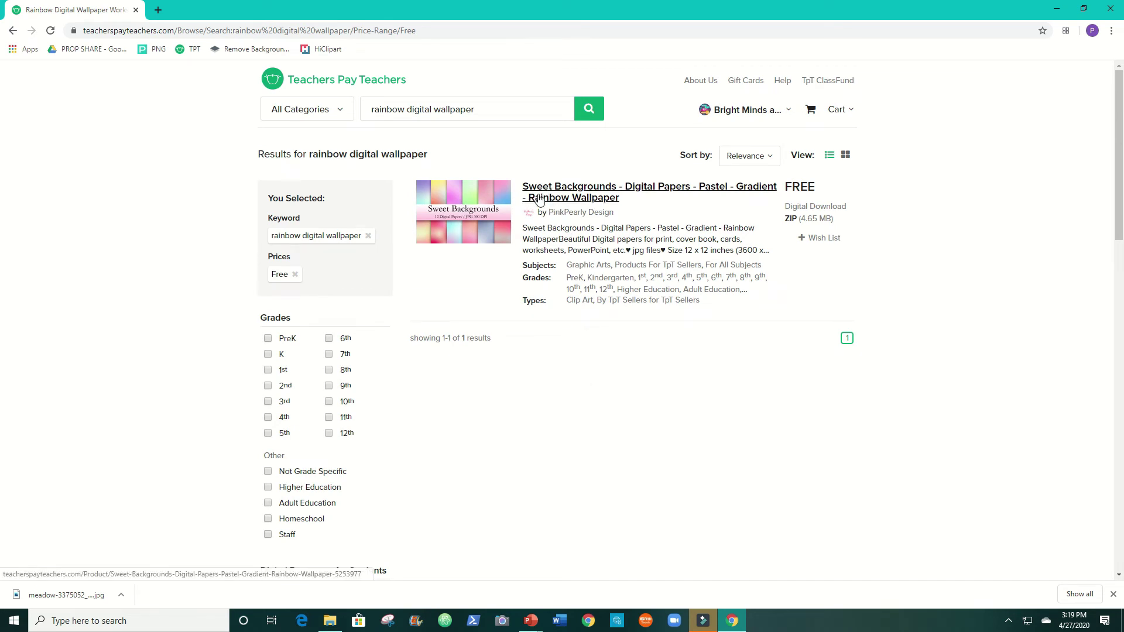
left_click_drag(408, 110, 474, 111)
Search 'rainbow backgrounds', filter to Free, and open the Gingham - Digital Papers listing
type("backgrounds")
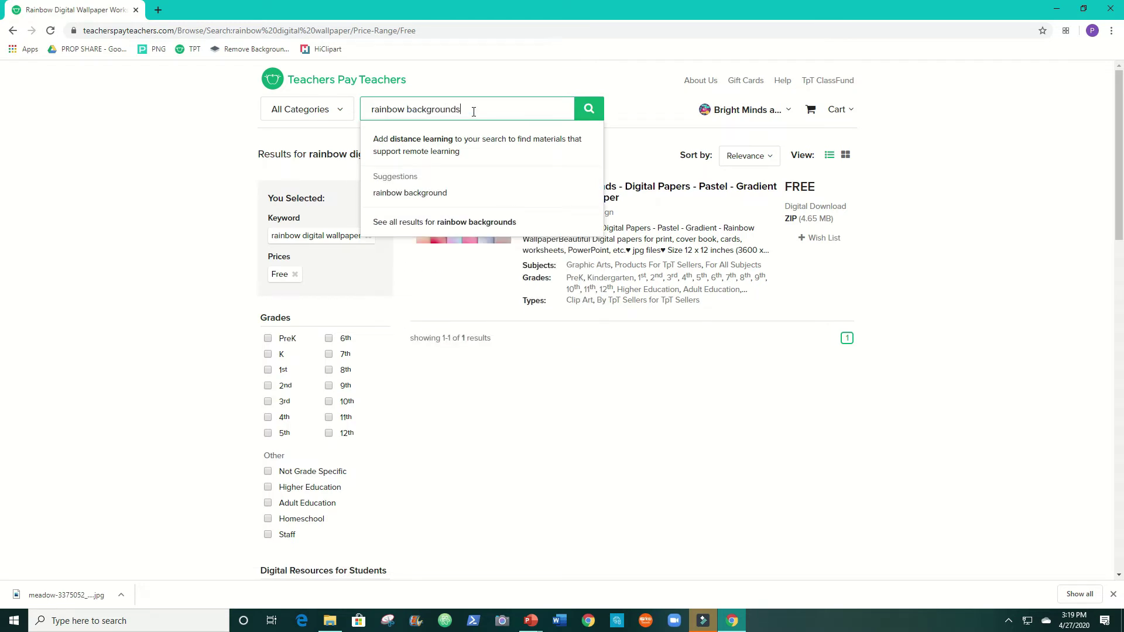
key("Return")
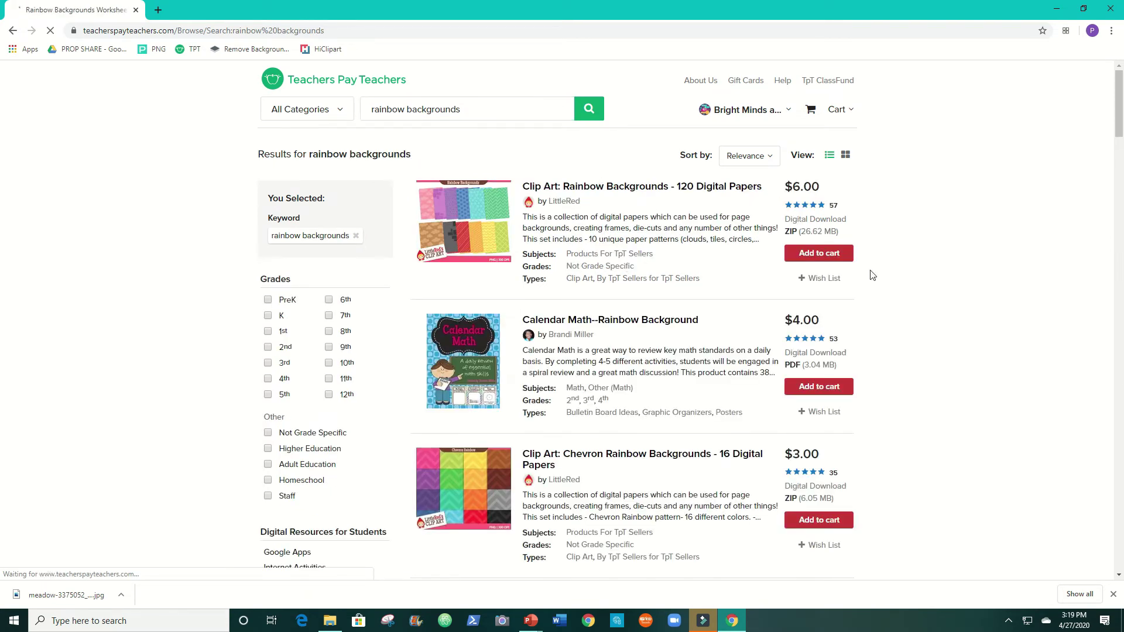
scroll(410, 380, "down", 7)
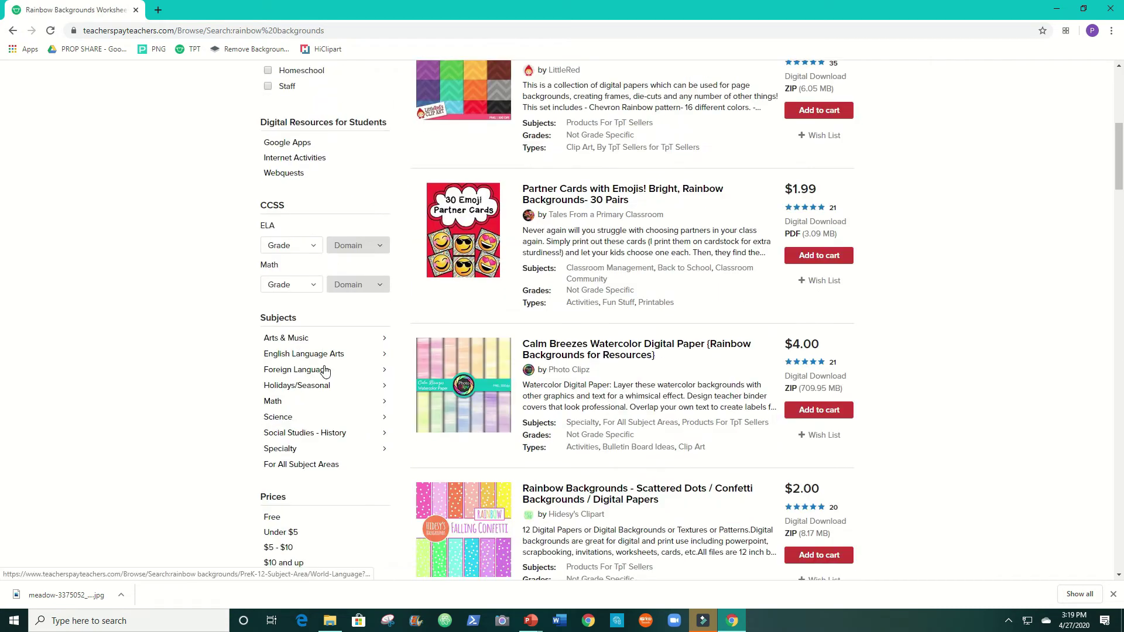
scroll(309, 397, "down", 2)
left_click(273, 402)
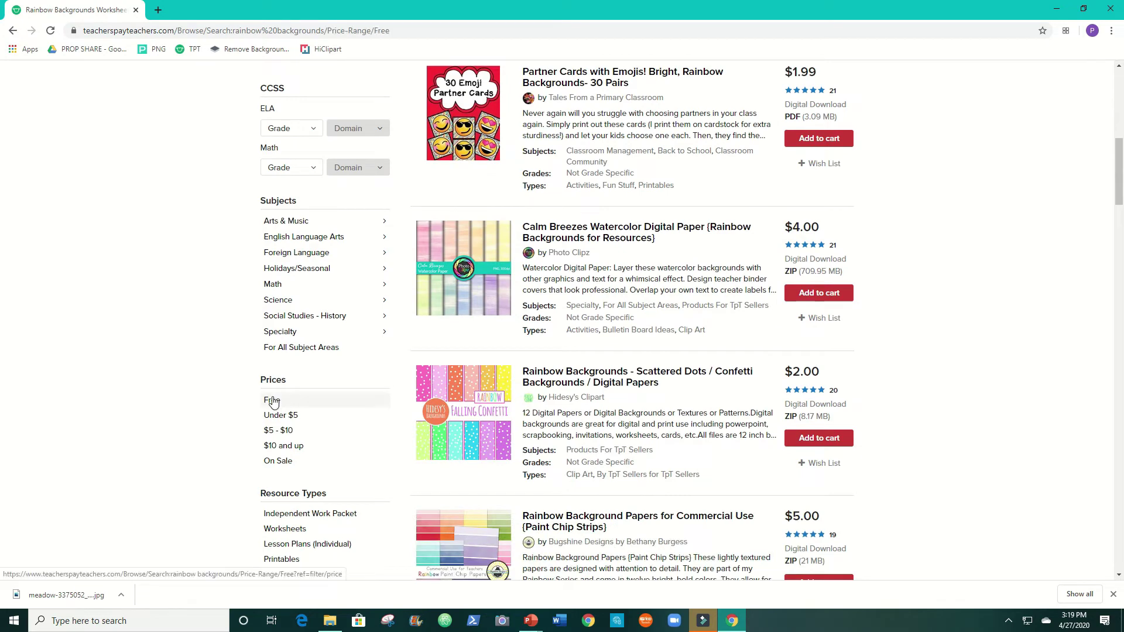
scroll(477, 319, "down", 10)
mouse_move(477, 319)
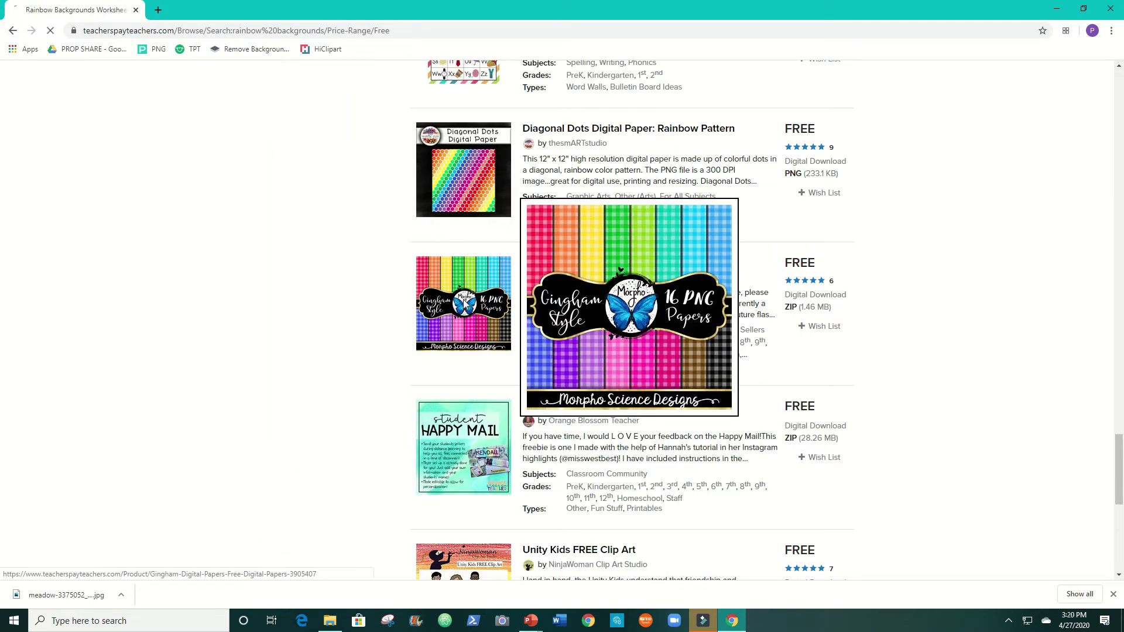
left_click(464, 304)
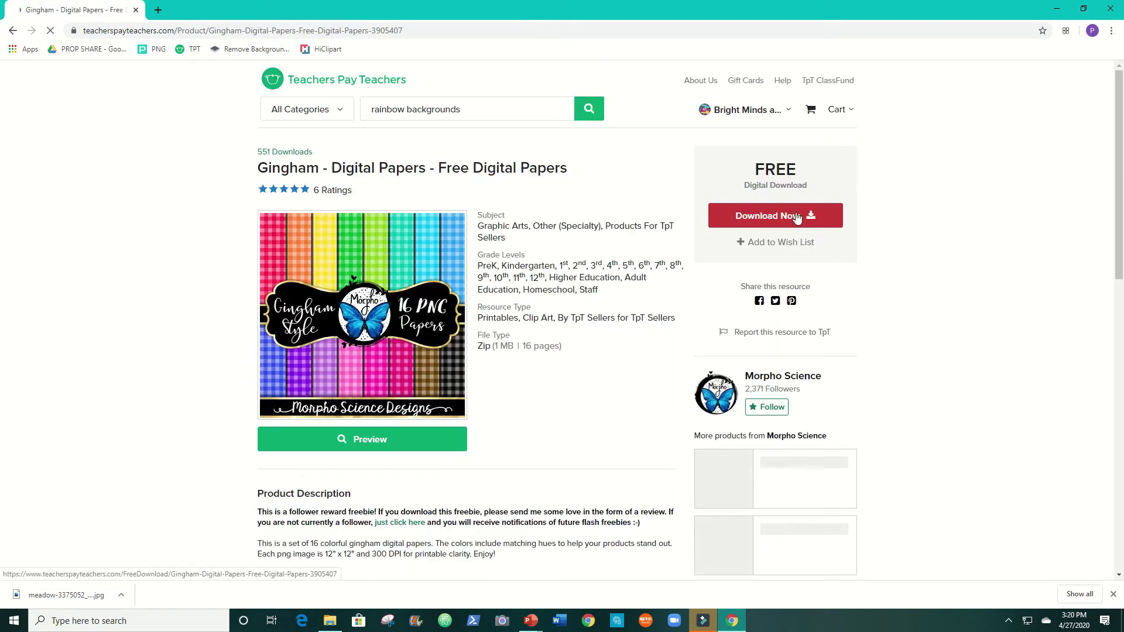
Download the free Gingham digital papers zip and open it in File Explorer
left_click(796, 227)
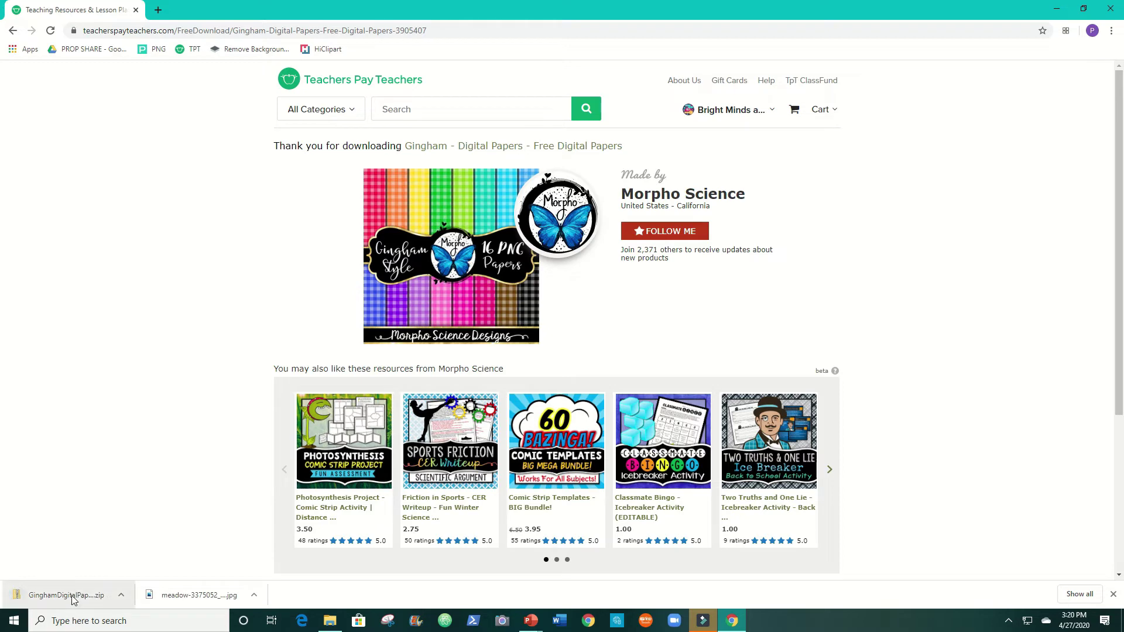
left_click(72, 597)
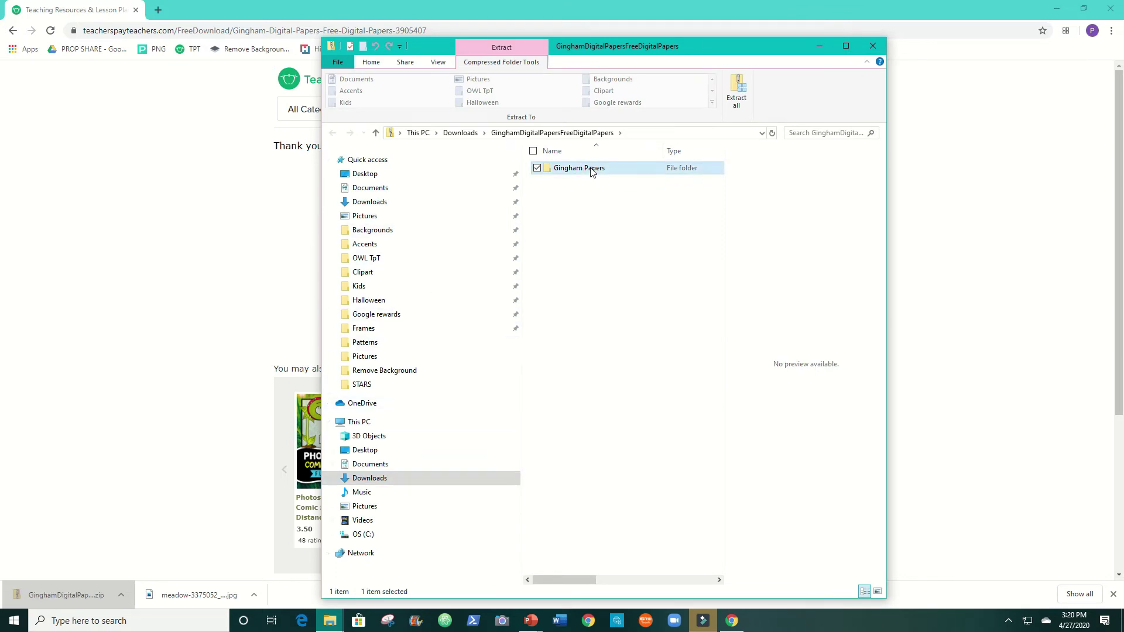
Copy the 19-item Gingham Papers folder from the zip into Backgrounds
left_click_drag(591, 171, 392, 238)
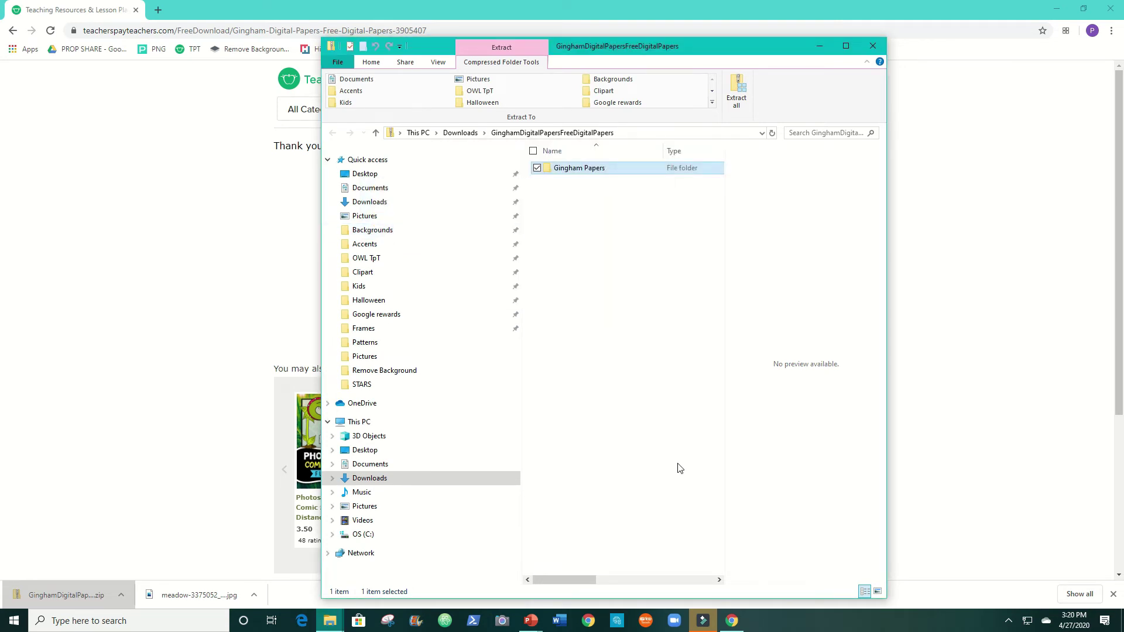
Replace the top star's grass fill with the Green paper from the Gingham Papers folder
mouse_move(530, 621)
left_click(585, 580)
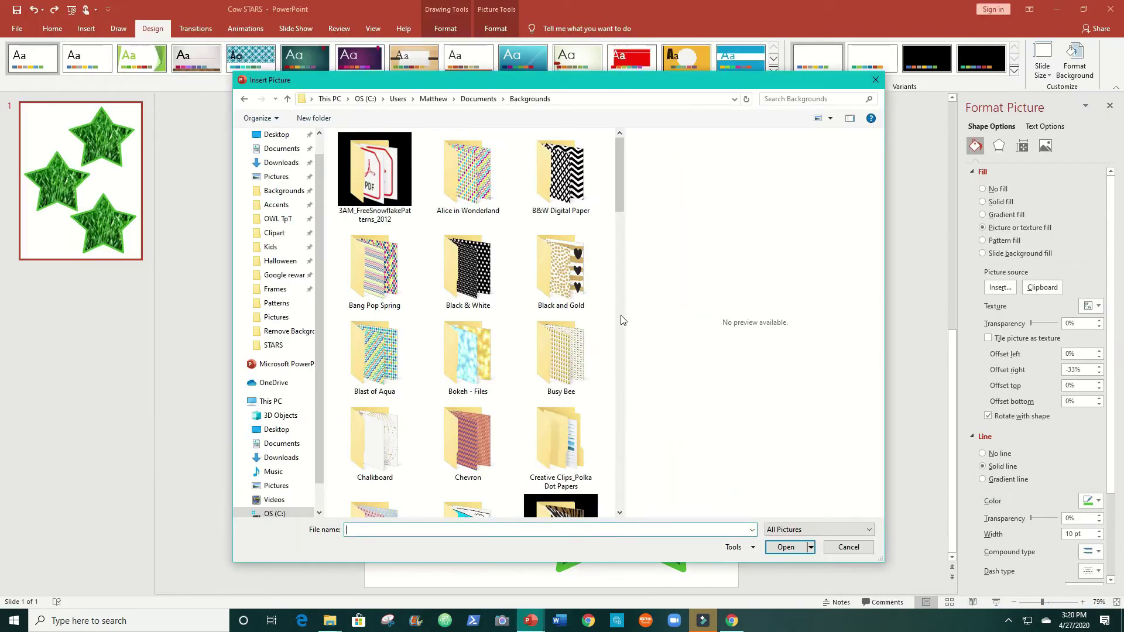
scroll(486, 263, "down", 3)
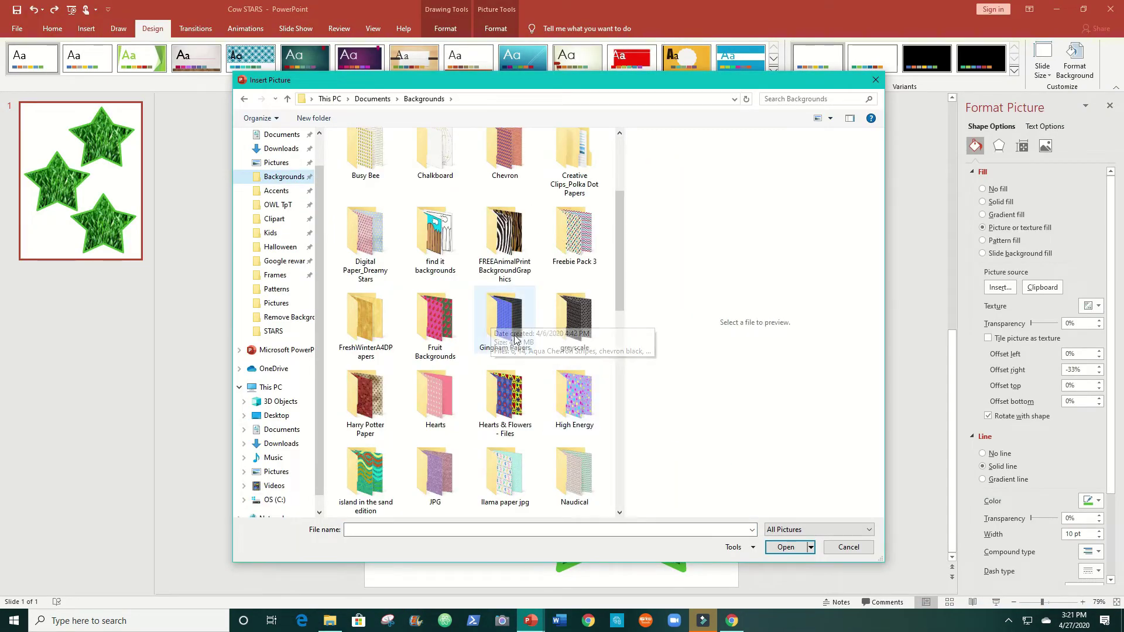
double_click(487, 318)
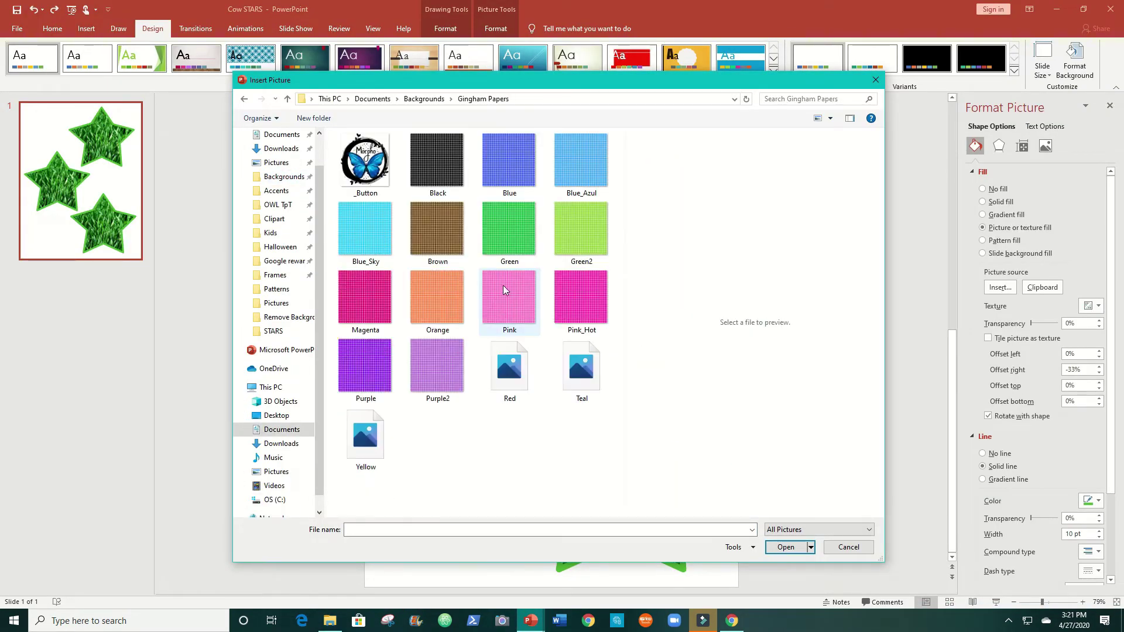
left_click(498, 356)
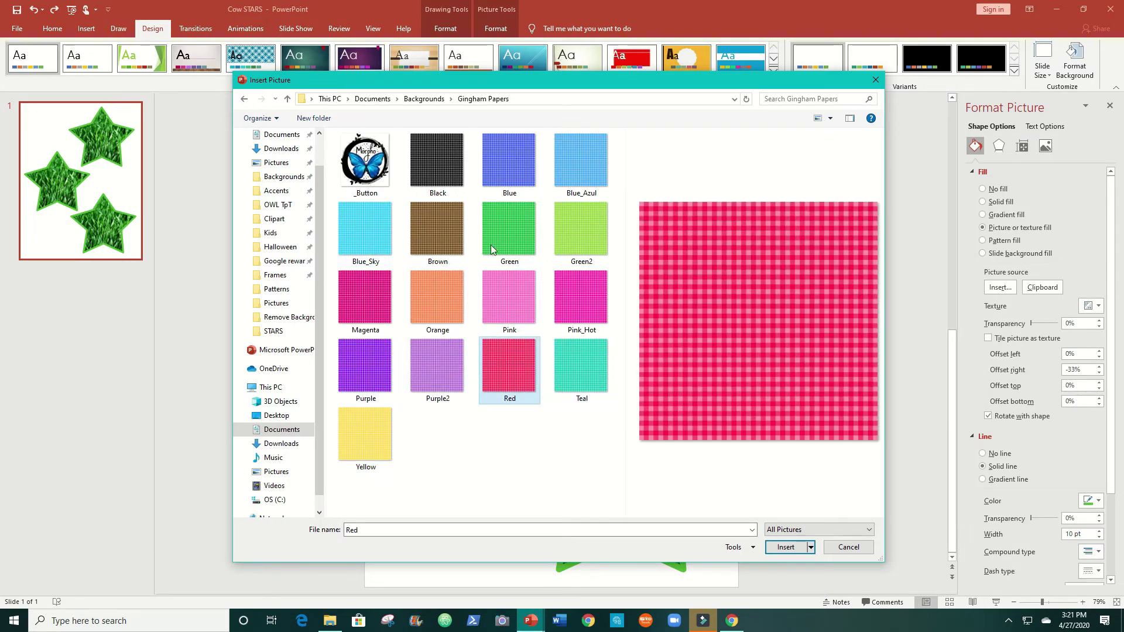
left_click(493, 225)
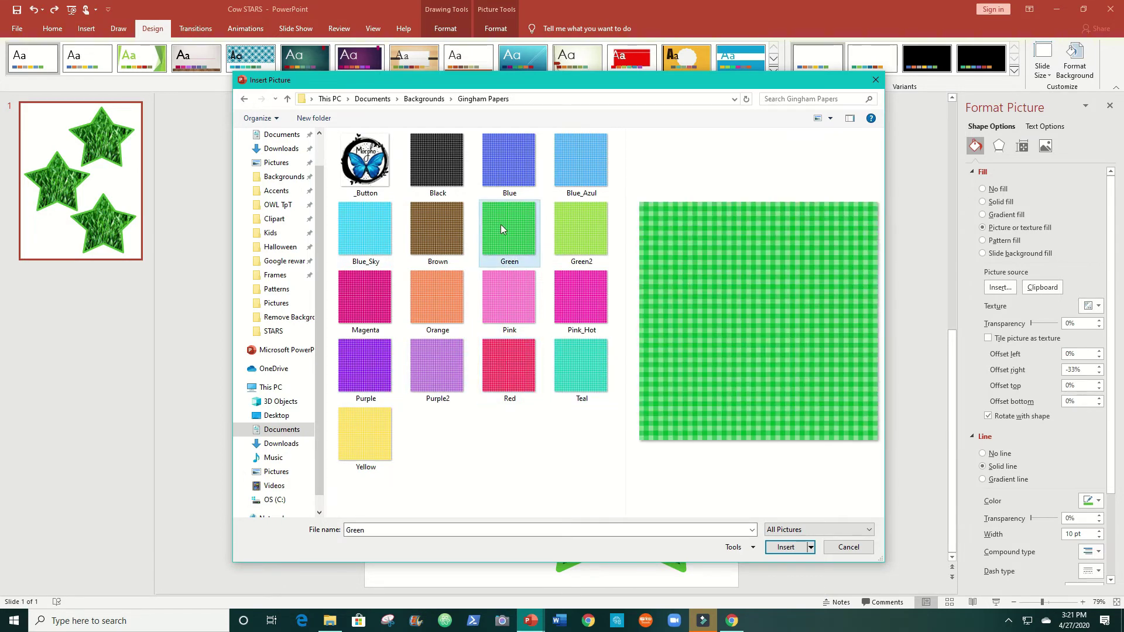
left_click(785, 548)
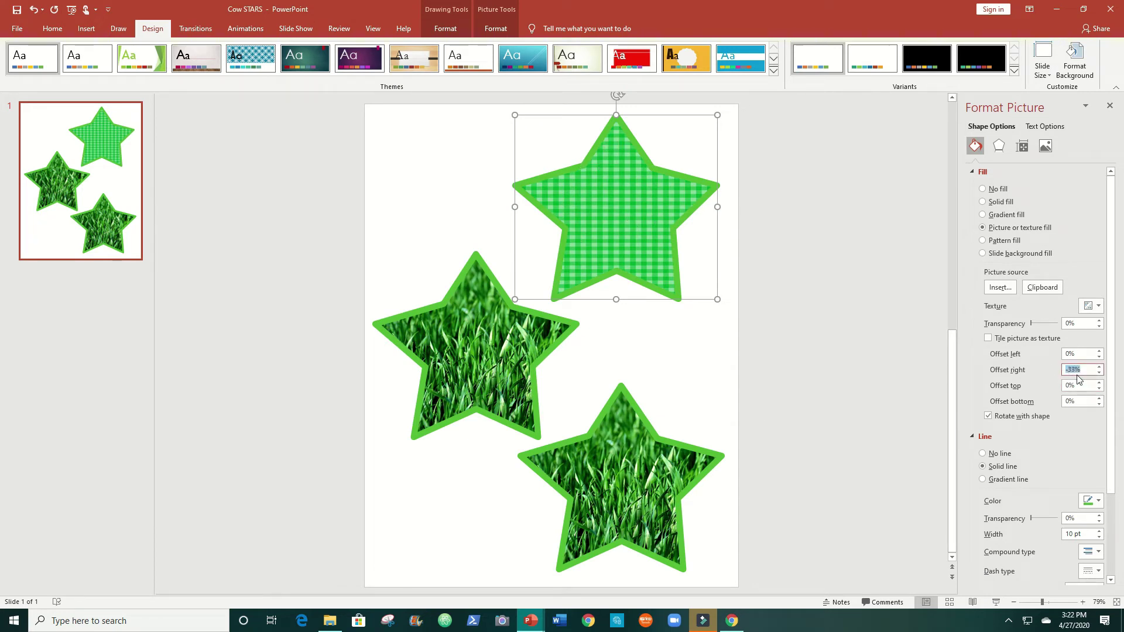
Set the gingham fill's right offset to 0% and tile it as a texture
type("0")
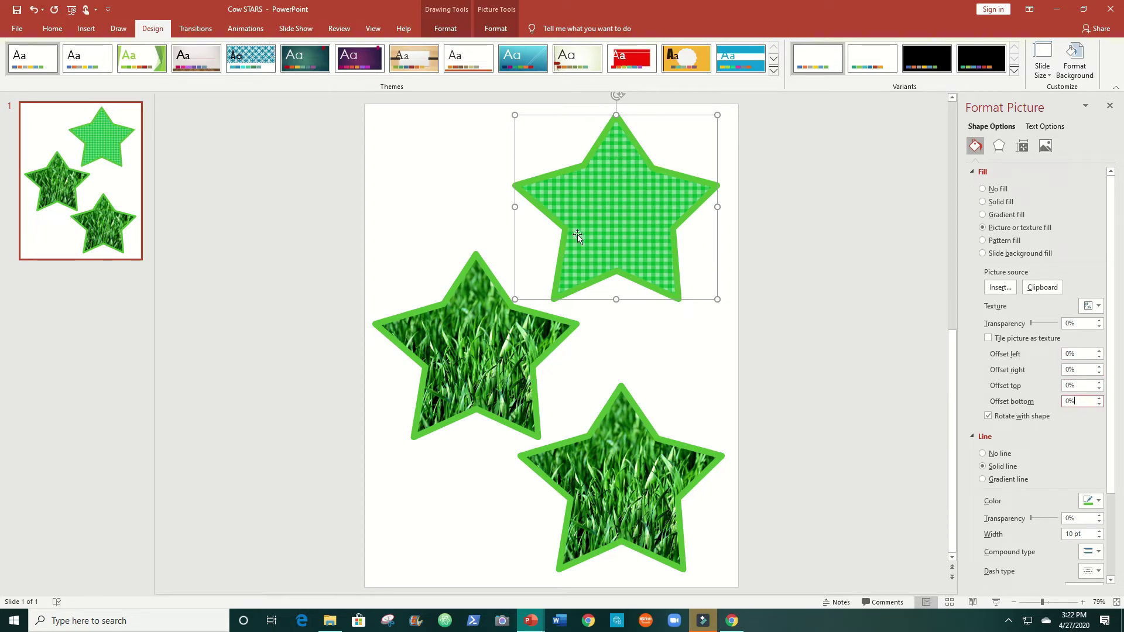
left_click(989, 338)
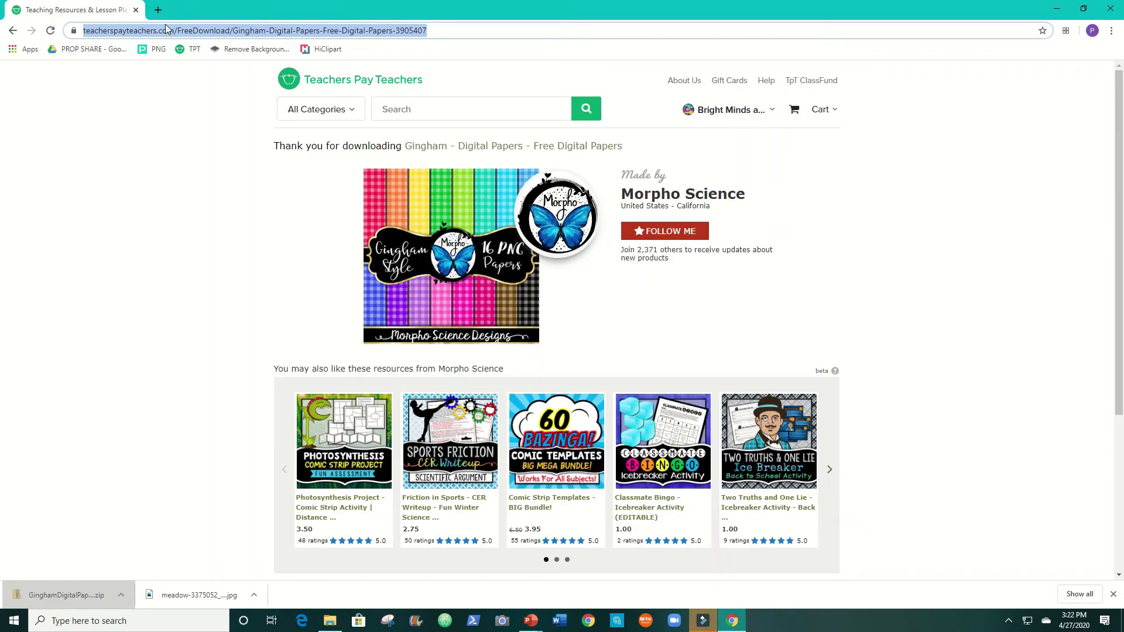
Search Google for etsy and go to Etsy's official site
type("etsy")
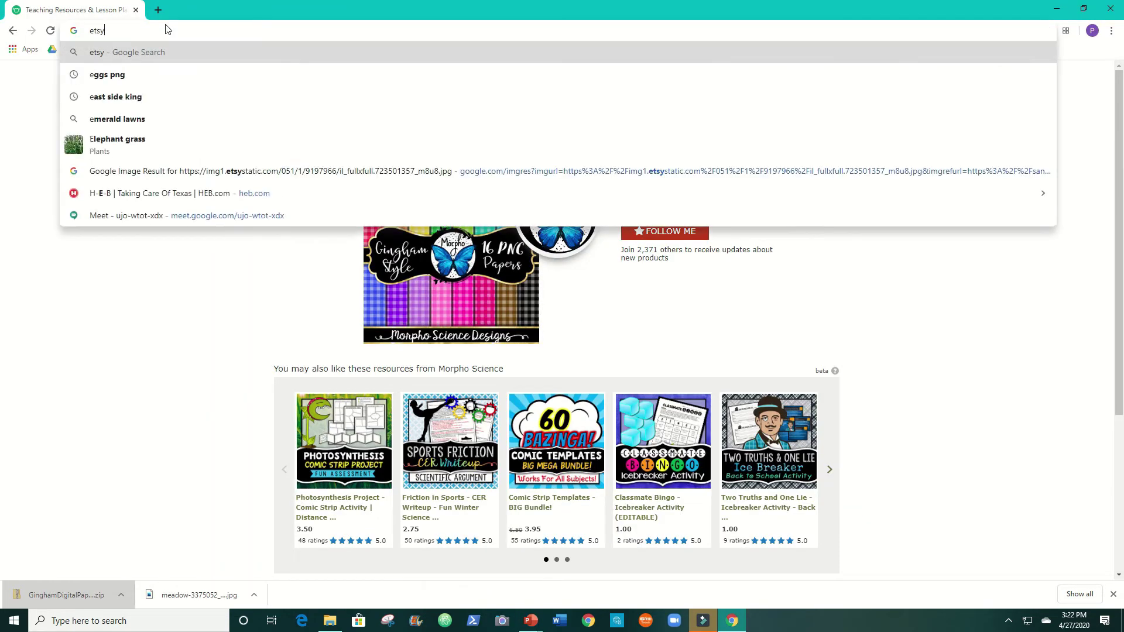
key("Return")
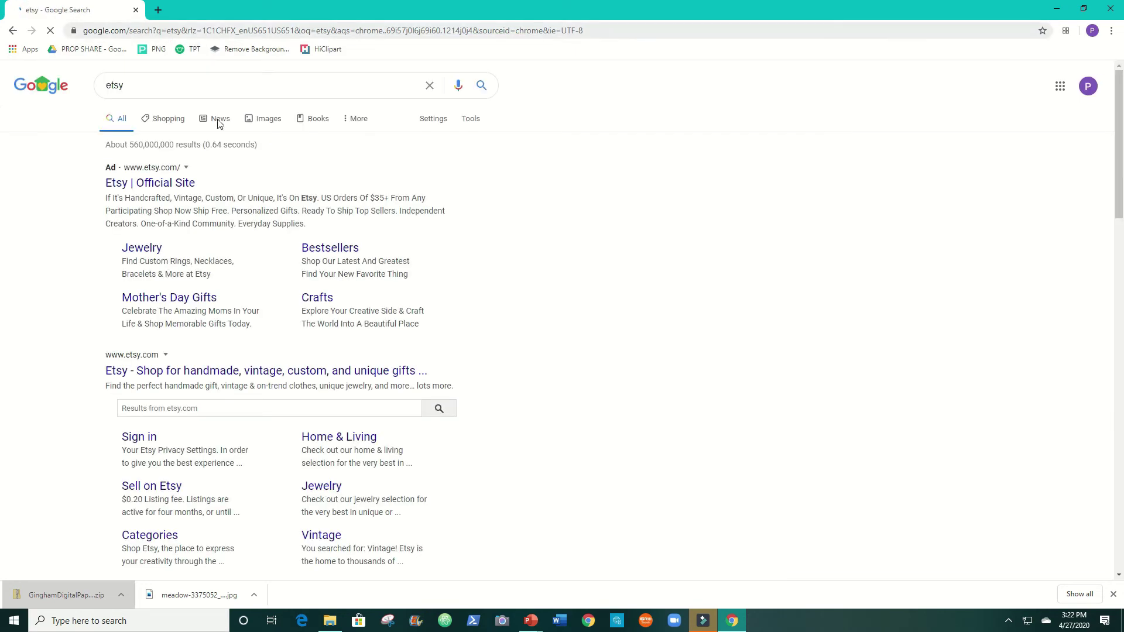
left_click(175, 189)
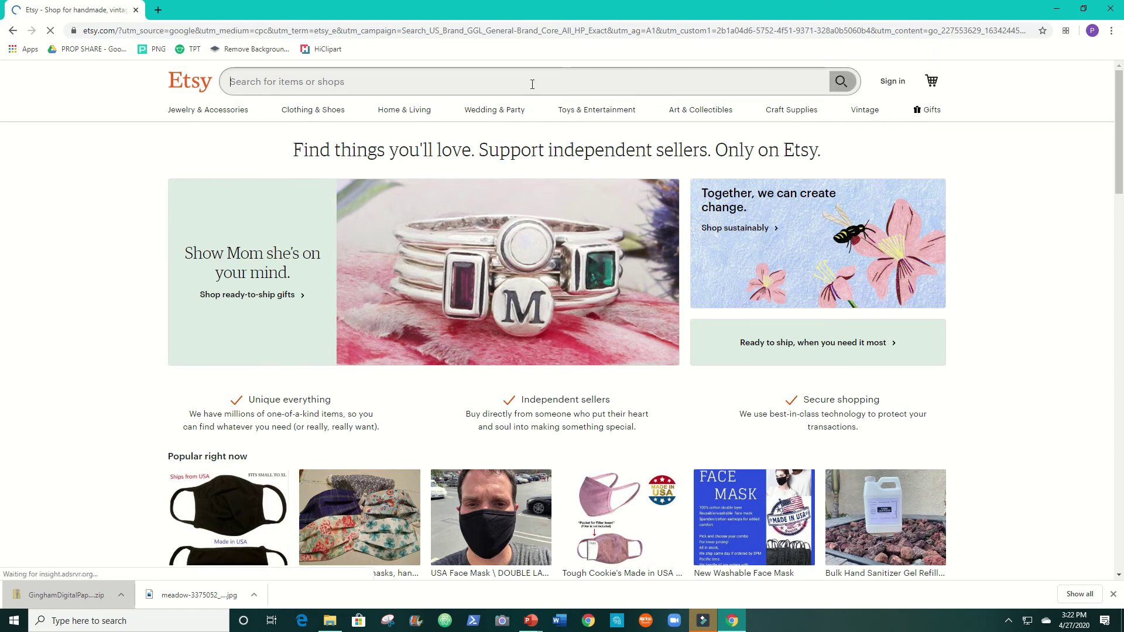
Search Etsy for 'digital wallpaper'
left_click(532, 83)
type("digital wal")
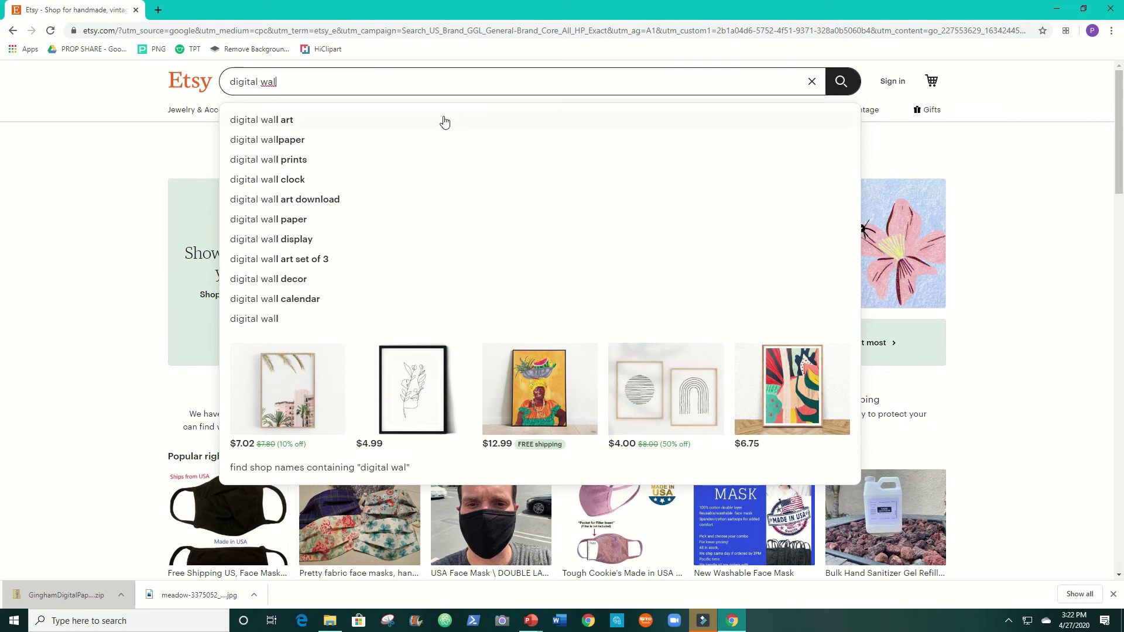
type("l")
left_click(346, 140)
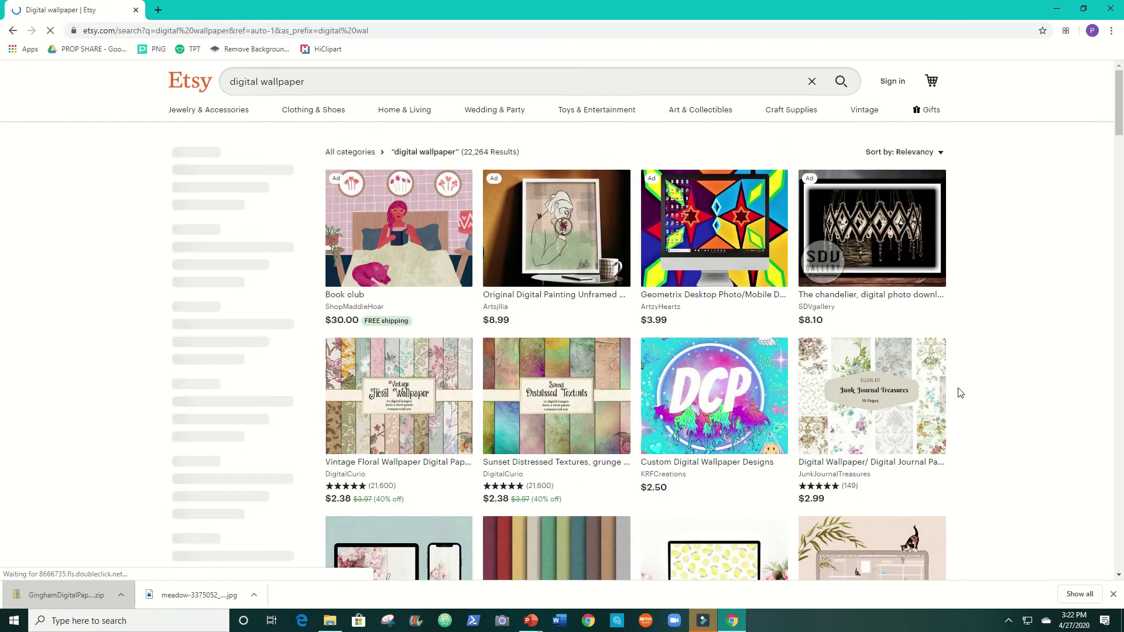
scroll(961, 393, "down", 2)
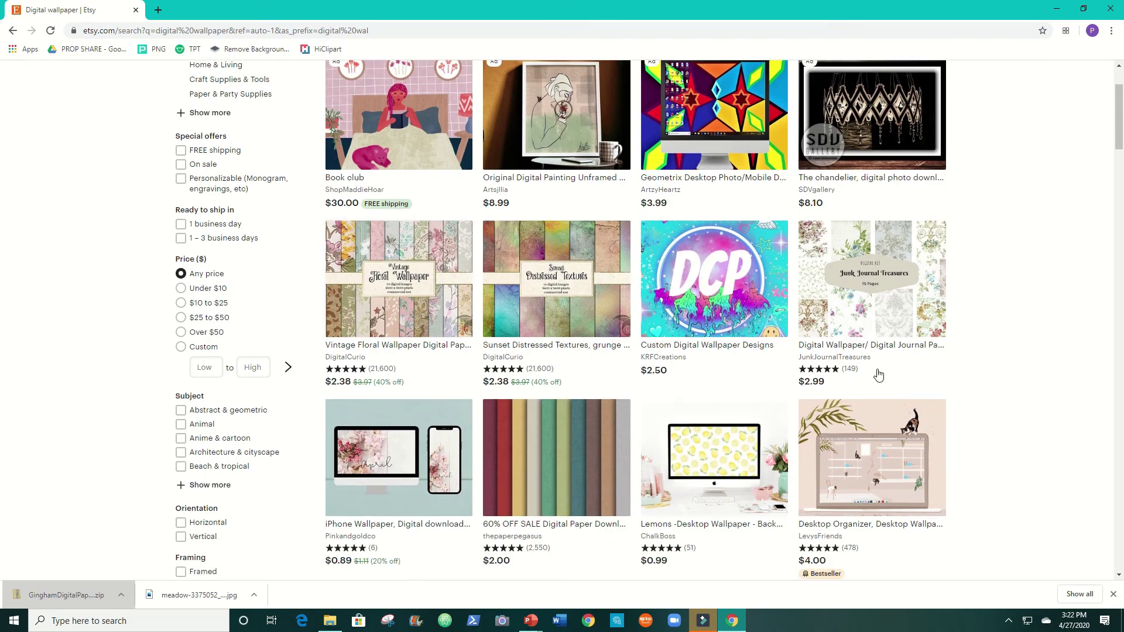
scroll(998, 451, "down", 10)
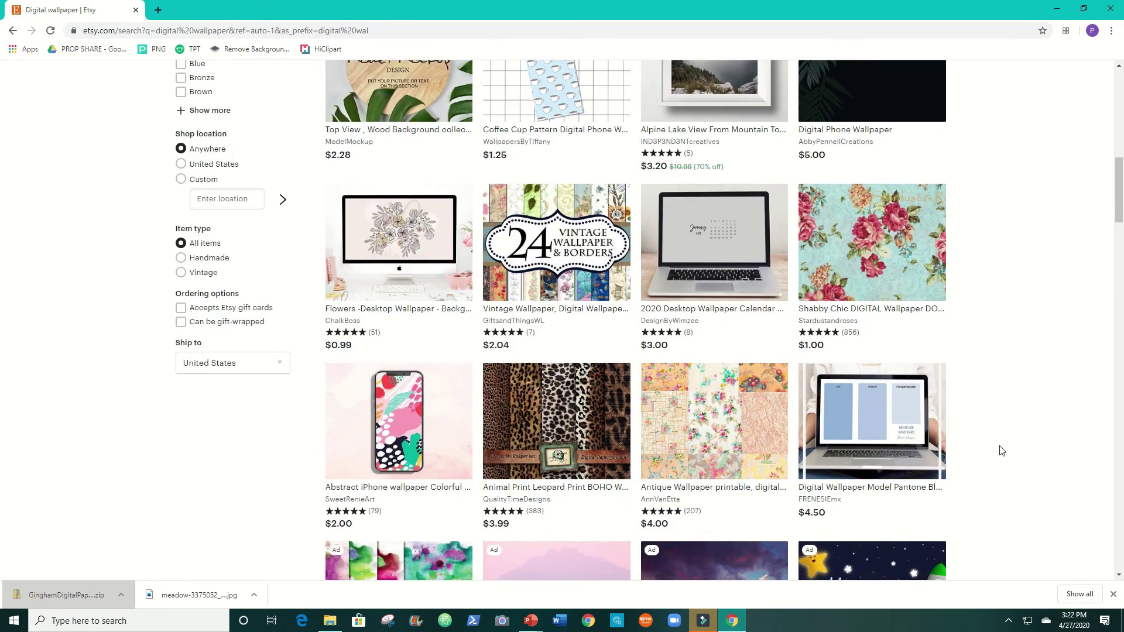
scroll(1001, 450, "down", 11)
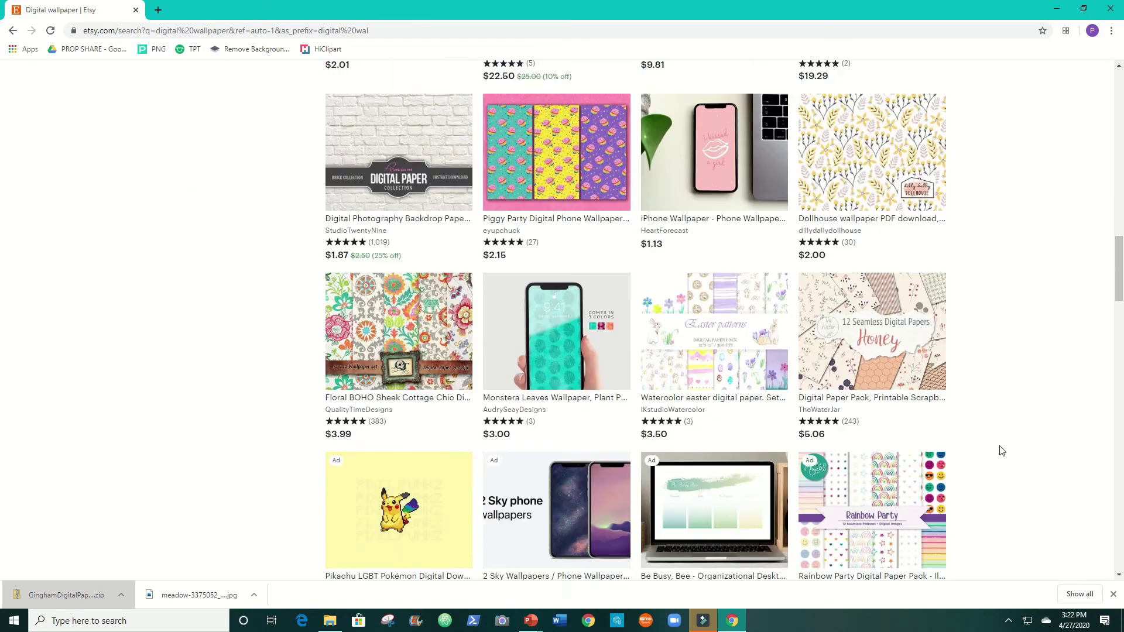
scroll(999, 451, "down", 1)
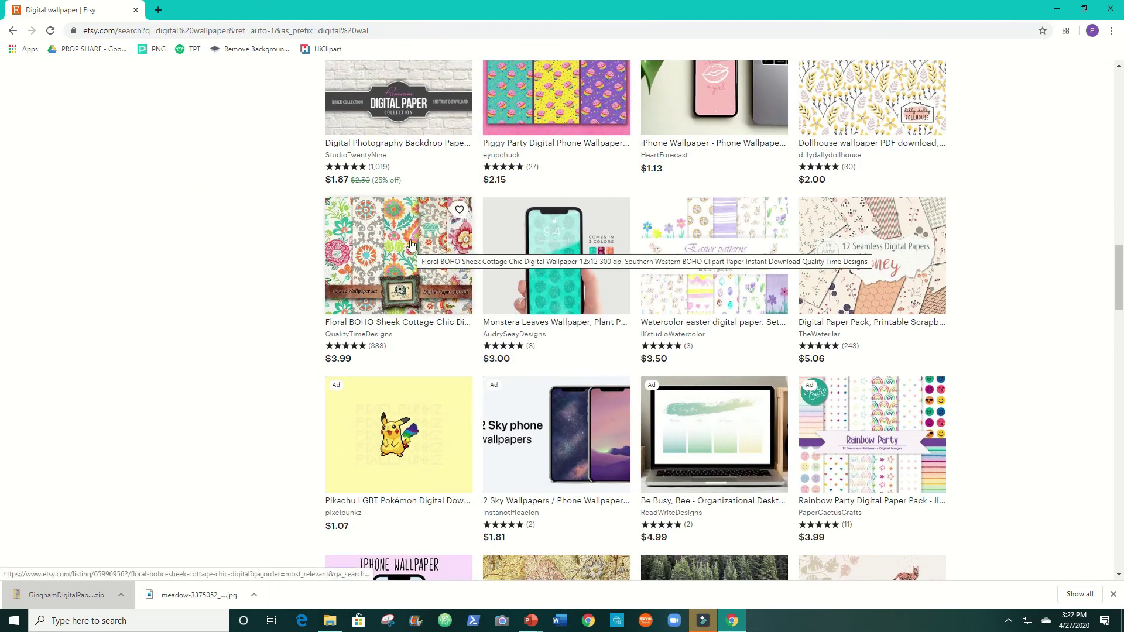
scroll(999, 433, "down", 1)
scroll(999, 433, "down", 2)
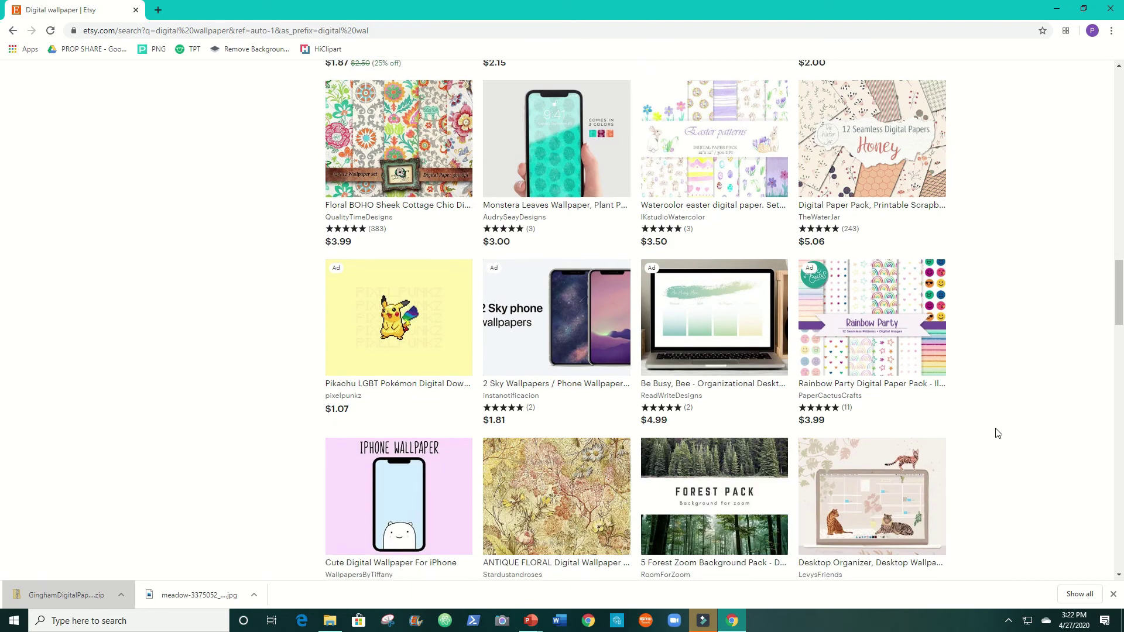
scroll(998, 434, "down", 15)
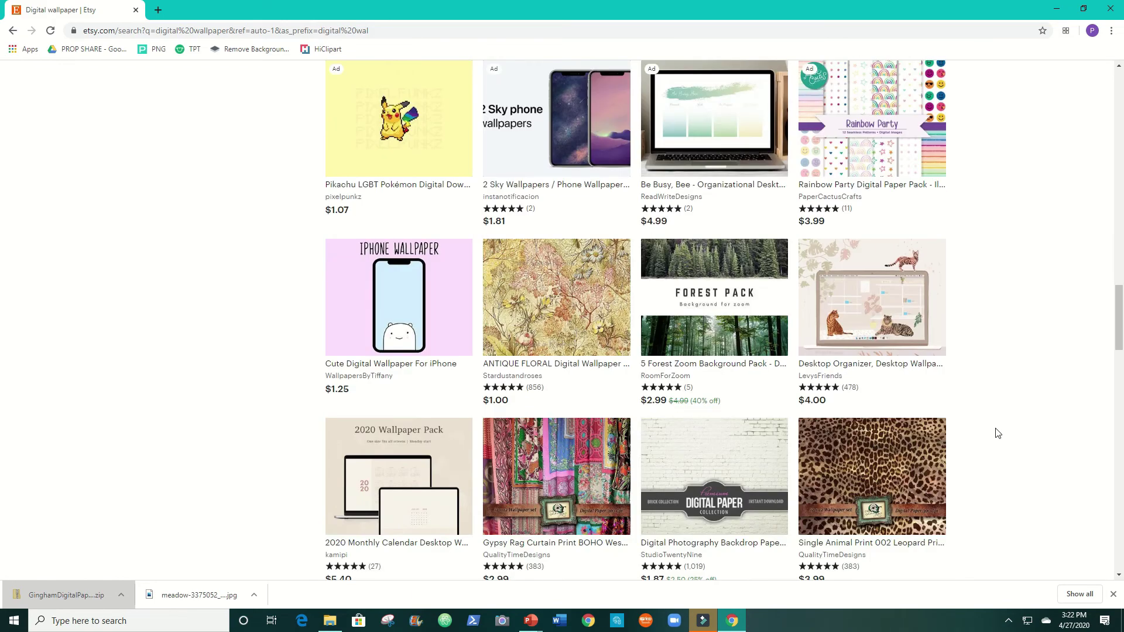
scroll(998, 433, "down", 10)
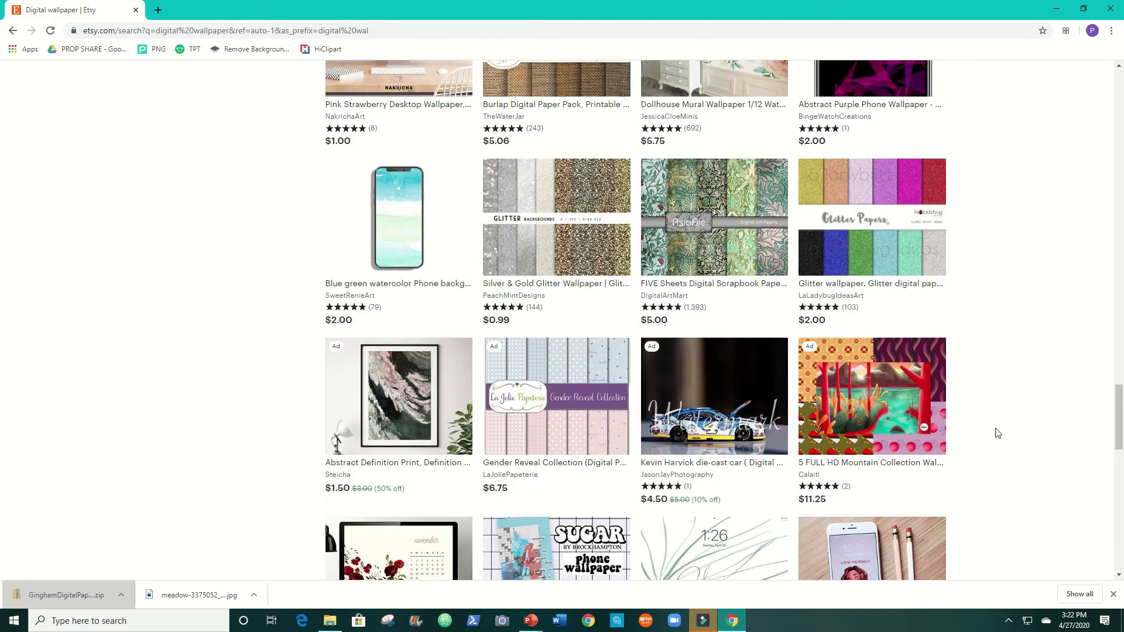
scroll(998, 433, "up", 12)
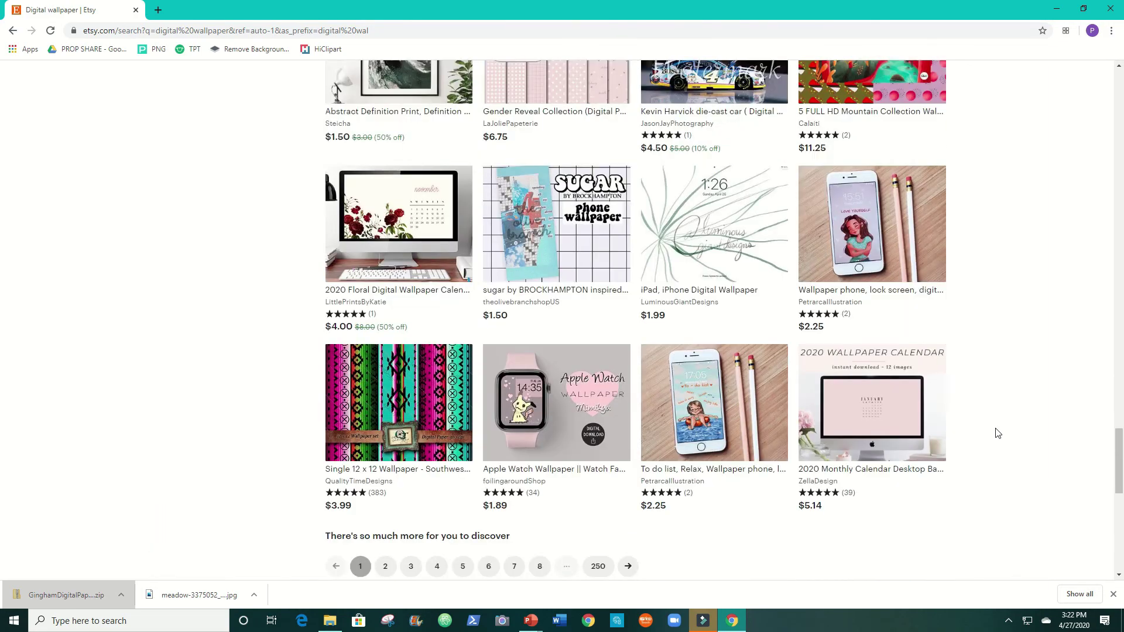